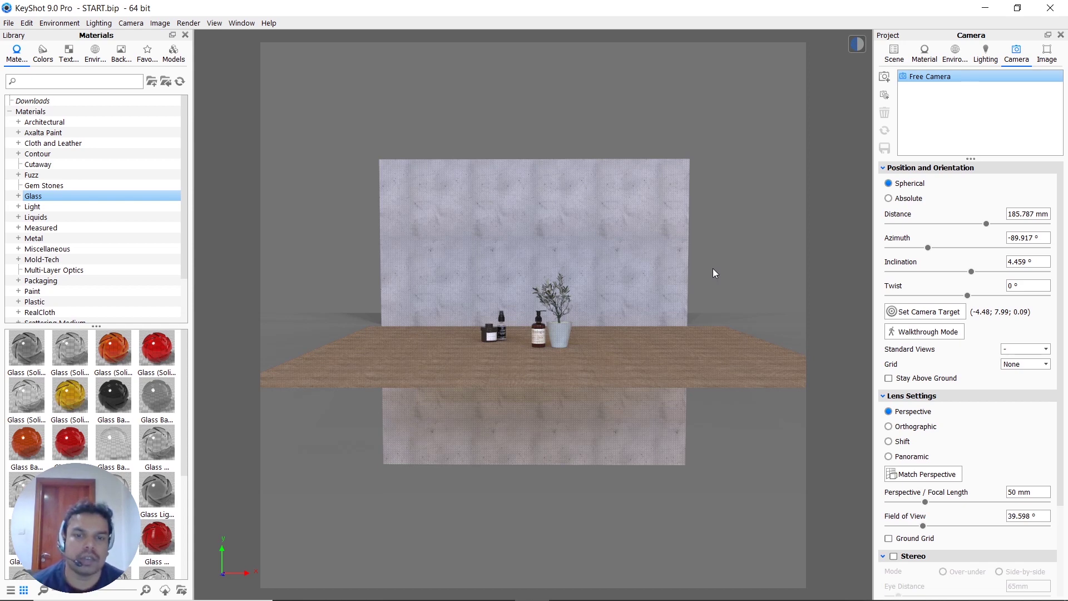
Dolly the camera in to 60.513 mm so the bottles and potted plant fill the view
{"action": "scroll", "coordinate": [599, 347], "scroll_direction": "up", "scroll_amount": 5}
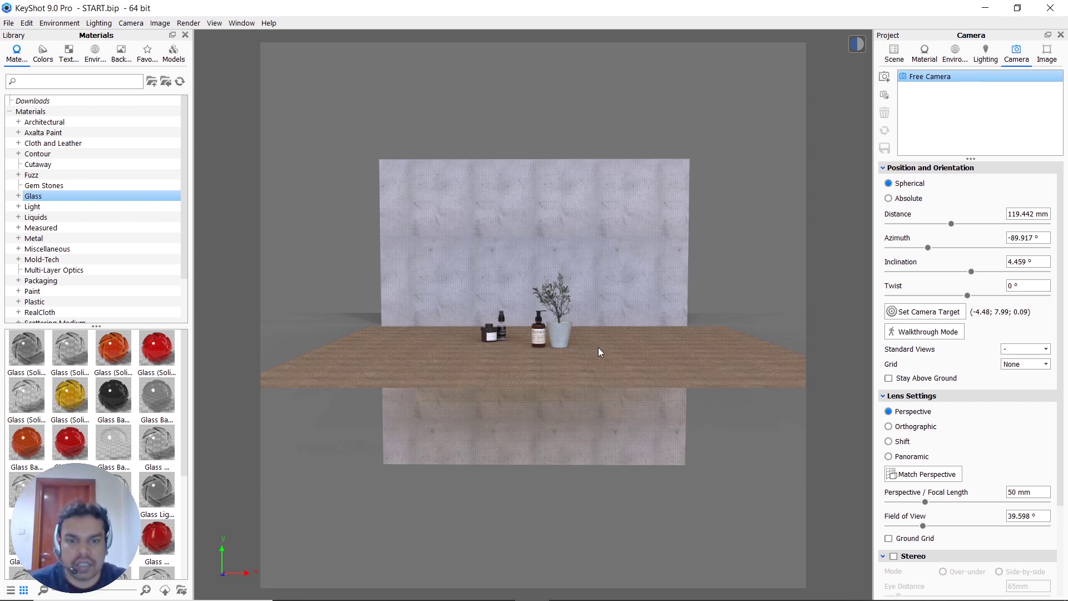
{"action": "scroll", "coordinate": [598, 346], "scroll_direction": "up", "scroll_amount": 2}
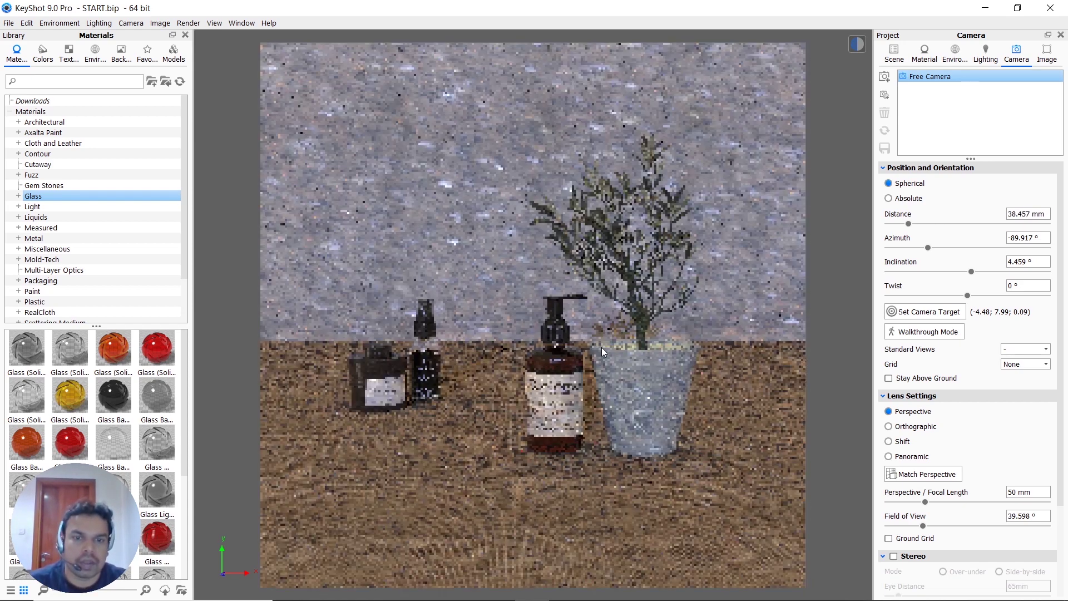
{"action": "scroll", "coordinate": [674, 393], "scroll_direction": "down", "scroll_amount": 3}
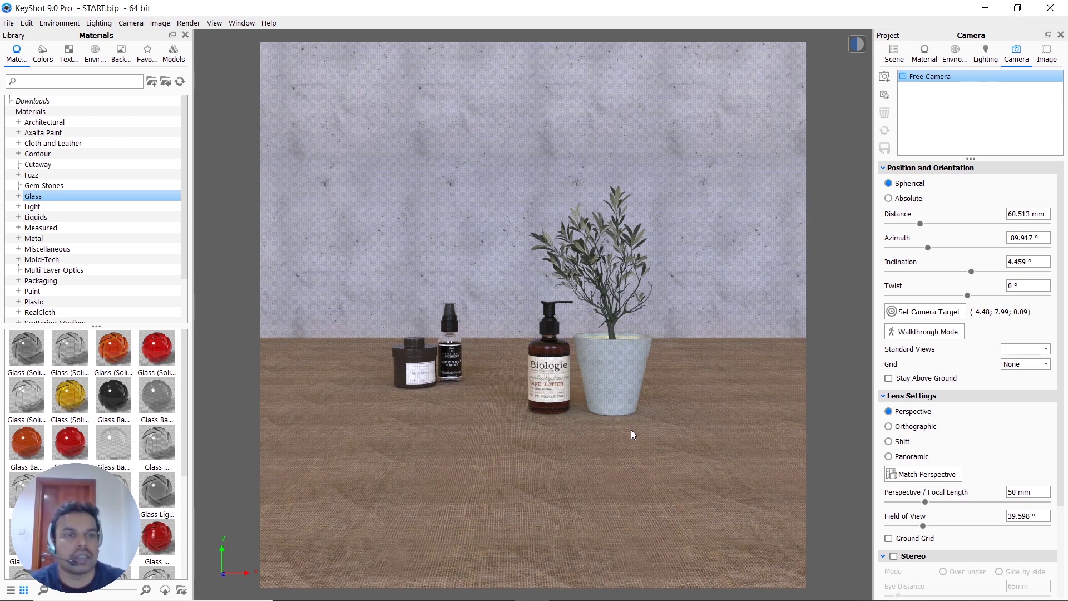
Add Camera 1, orbit it lower, zoom to 30.658 mm on the bottles and plant, and save it
{"action": "left_click", "coordinate": [885, 77]}
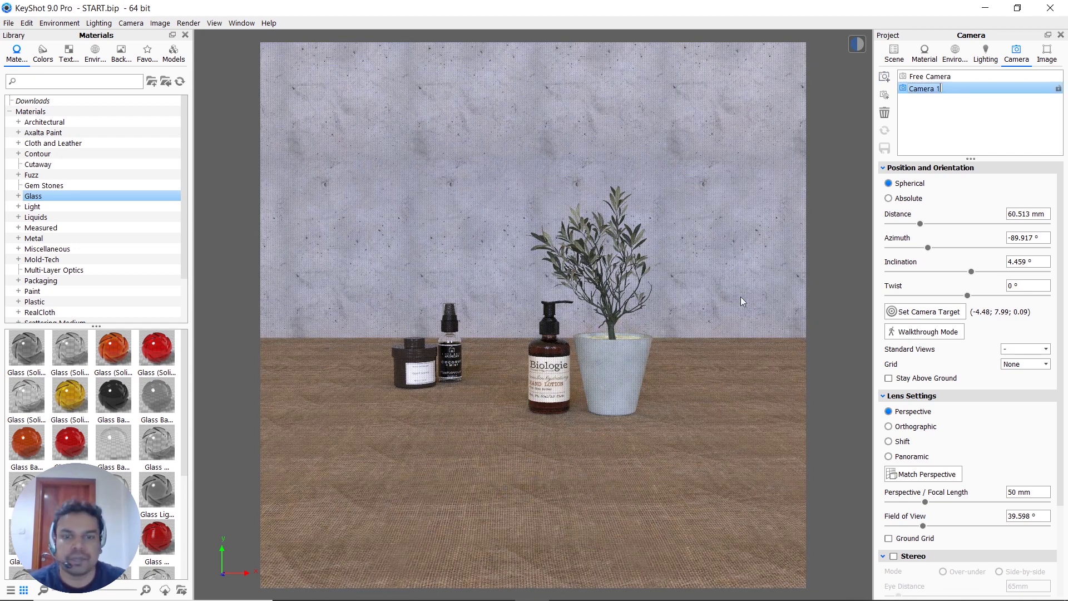
{"action": "left_click_drag", "start_coordinate": [600, 399], "coordinate": [624, 336]}
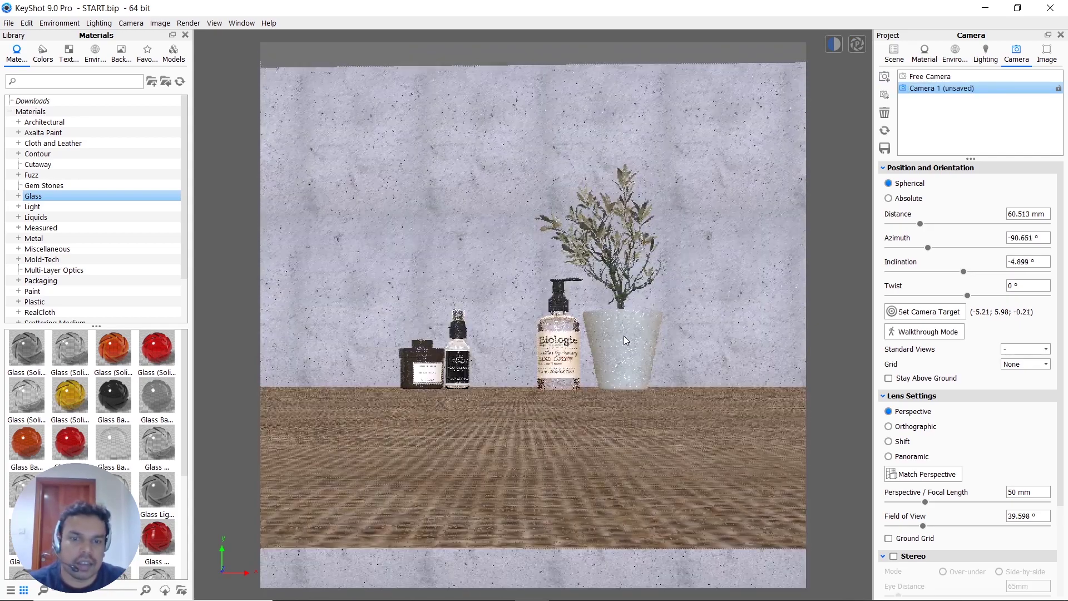
{"action": "scroll", "coordinate": [623, 336], "scroll_direction": "up", "scroll_amount": 3}
{"action": "scroll", "coordinate": [623, 336], "scroll_direction": "up", "scroll_amount": 3}
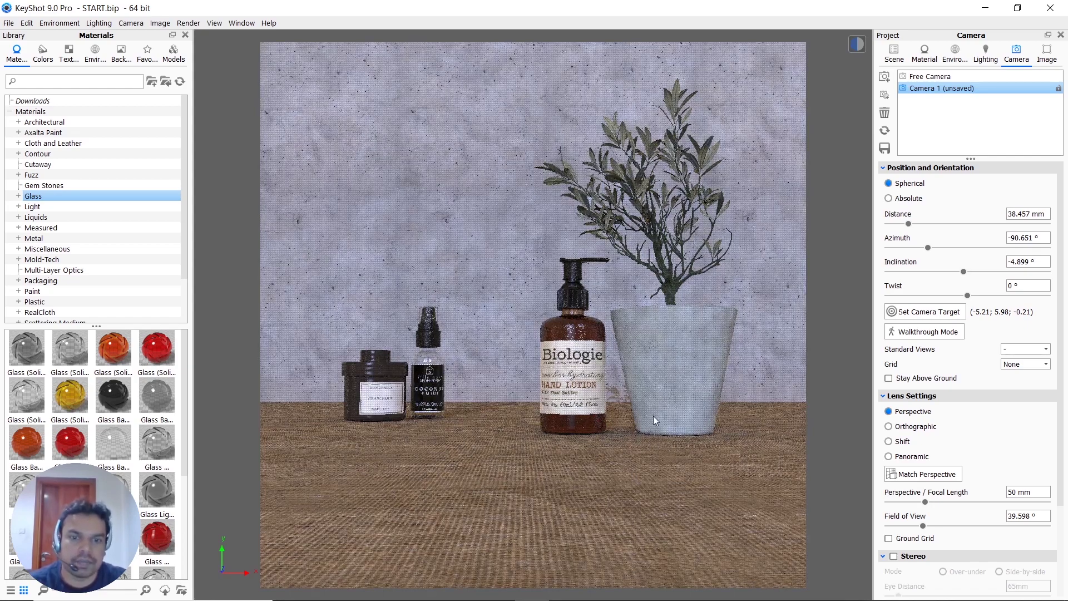
{"action": "scroll", "coordinate": [639, 342], "scroll_direction": "up", "scroll_amount": 3}
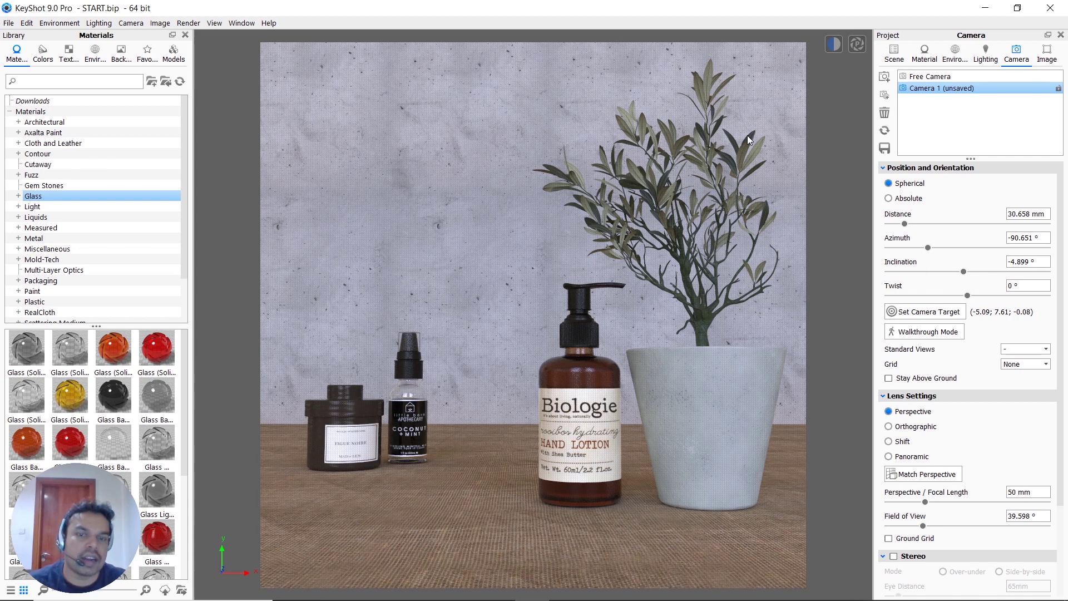
{"action": "left_click", "coordinate": [888, 149]}
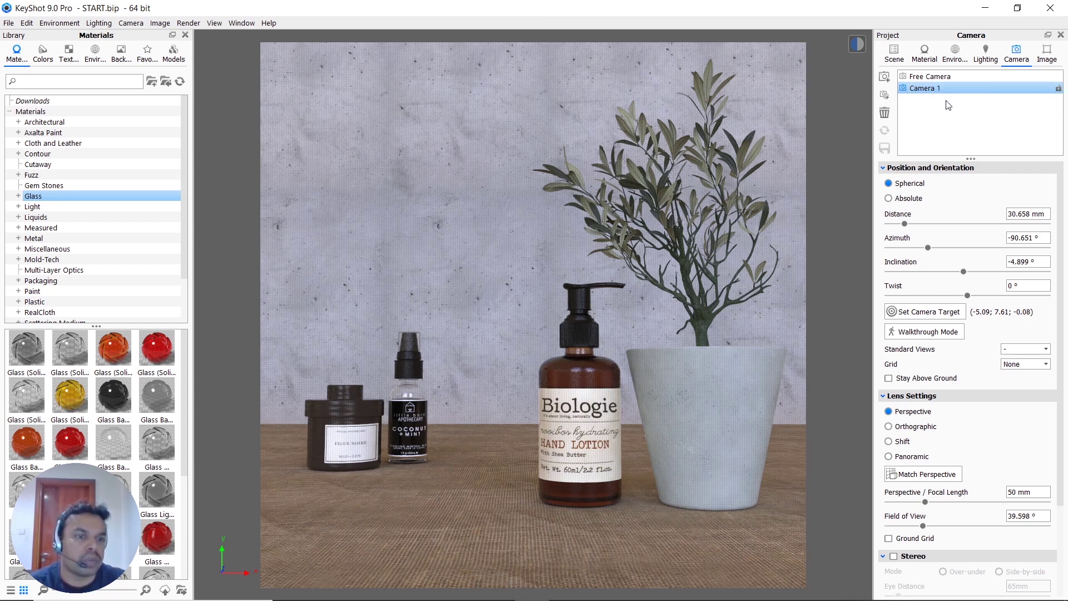
Enable Depth of Field on Camera 1, with focus at 30.658 mm and F-stop 1
{"action": "scroll", "coordinate": [1062, 200], "scroll_direction": "down", "scroll_amount": 1}
{"action": "scroll", "coordinate": [1063, 200], "scroll_direction": "down", "scroll_amount": 5}
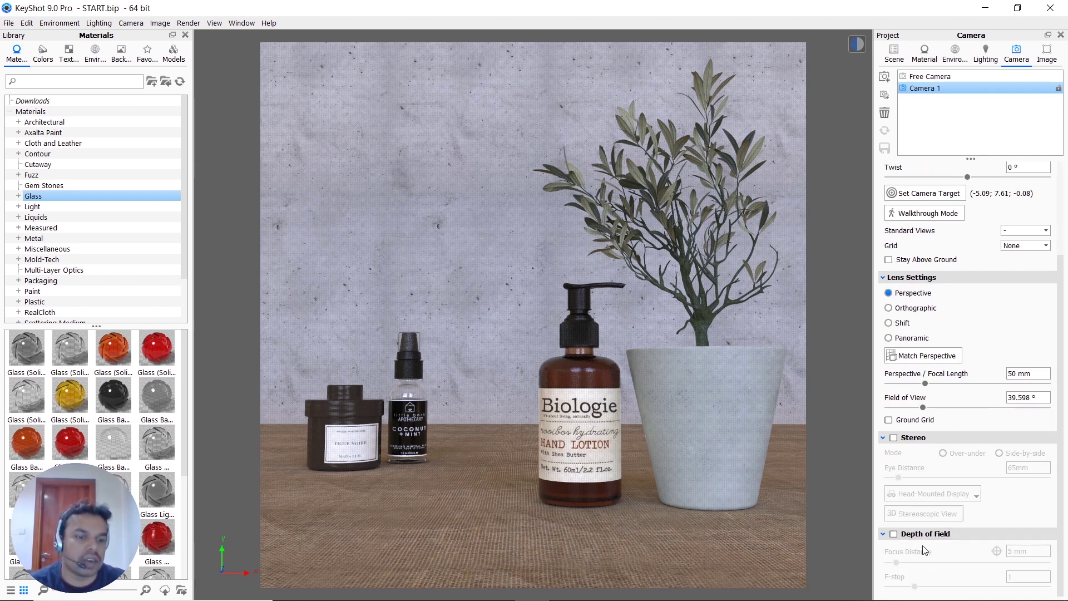
{"action": "left_click", "coordinate": [893, 534]}
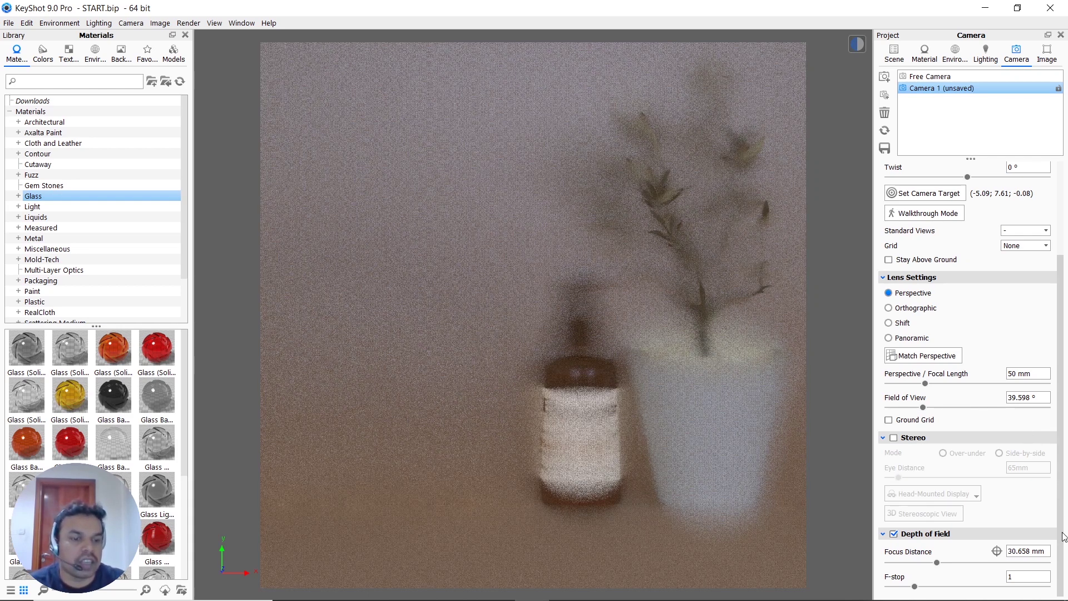
Pick the Biologie bottle label as Camera 1's focal point, giving a 29.932 mm focus distance
{"action": "left_click", "coordinate": [997, 551]}
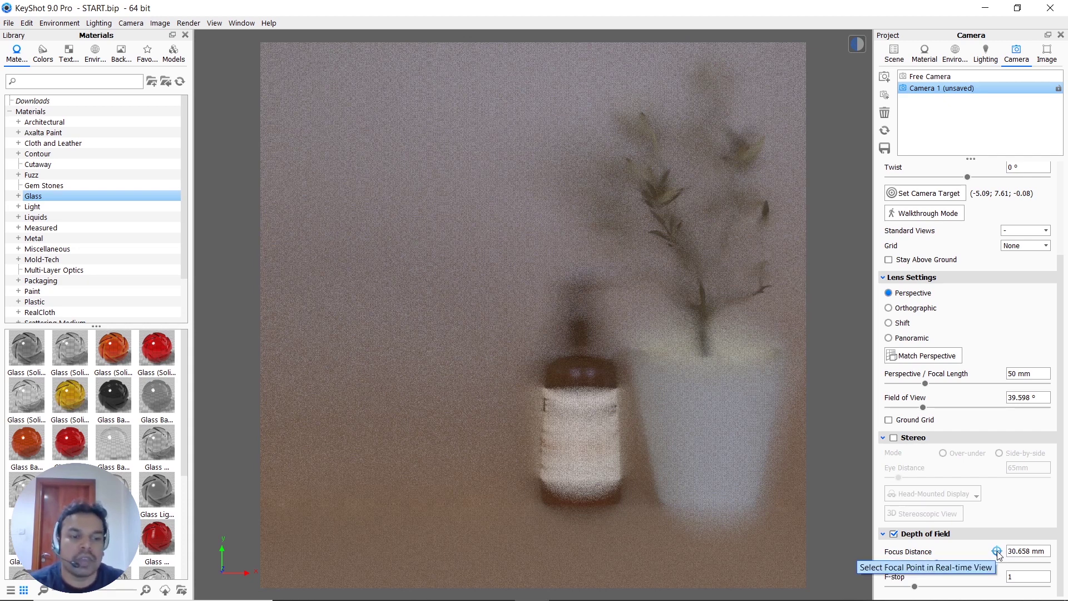
{"action": "left_click", "coordinate": [996, 551]}
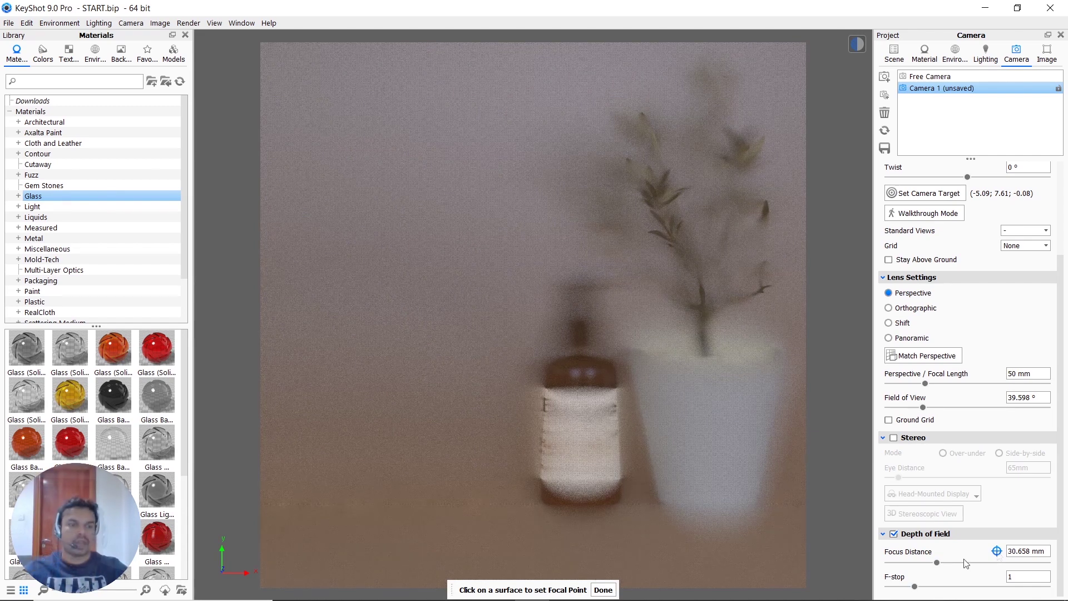
{"action": "left_click", "coordinate": [998, 551]}
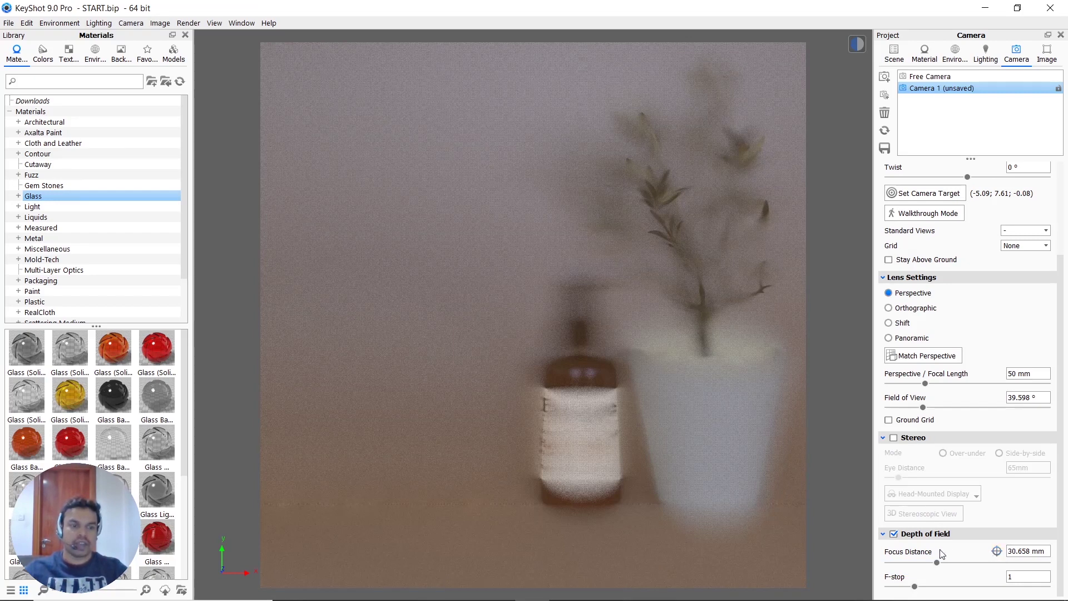
{"action": "left_click", "coordinate": [998, 551]}
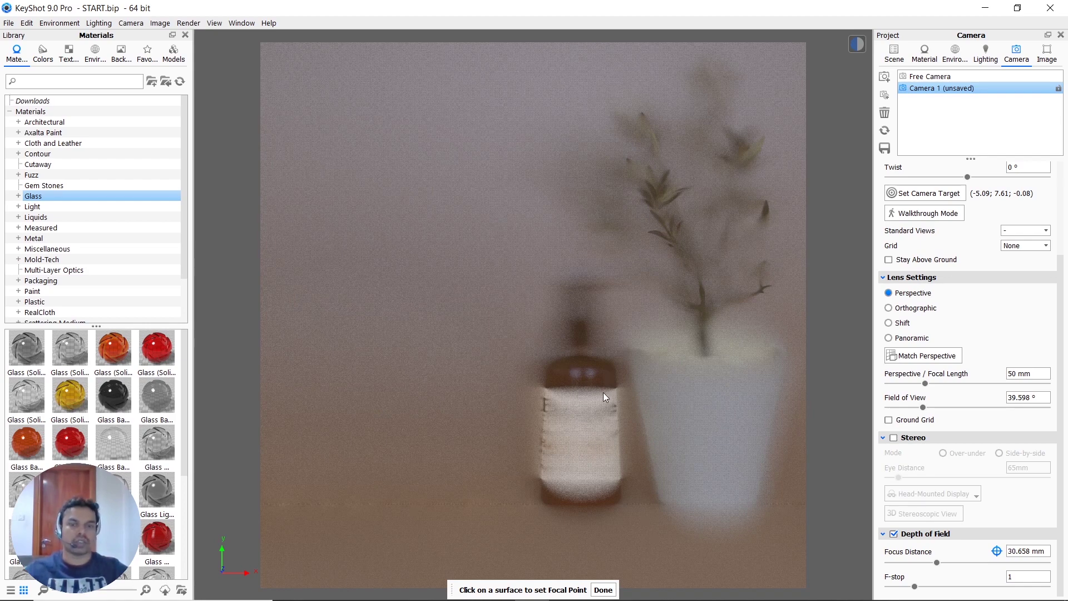
{"action": "left_click", "coordinate": [583, 386]}
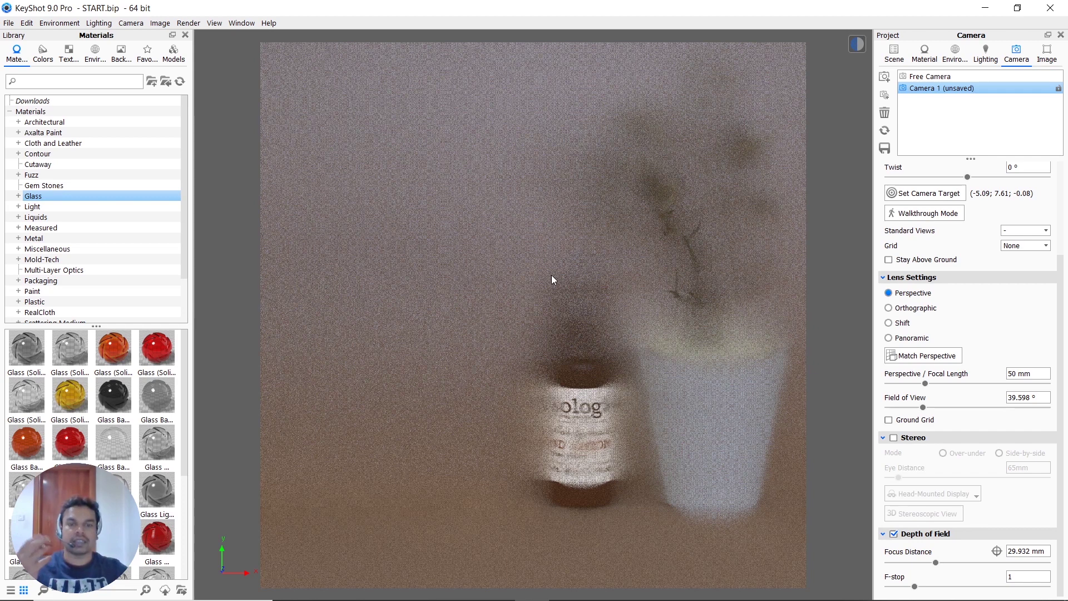
Compare F-stop values of 200 and 100, then set Camera 1's F-stop to 50
{"action": "left_click", "coordinate": [987, 579]}
{"action": "type", "text": "200"}
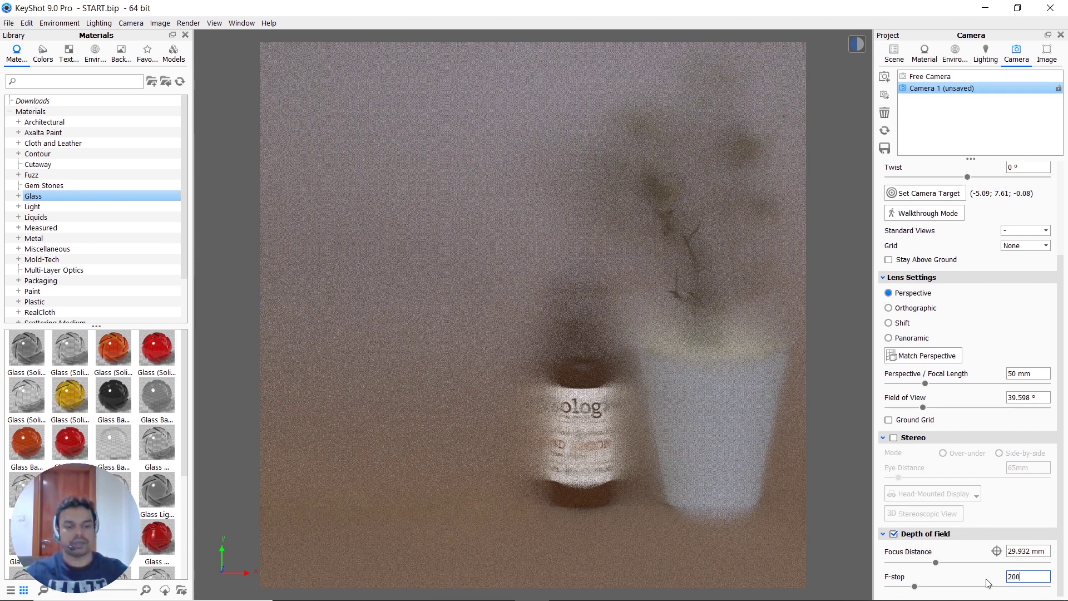
{"action": "key", "text": "Return"}
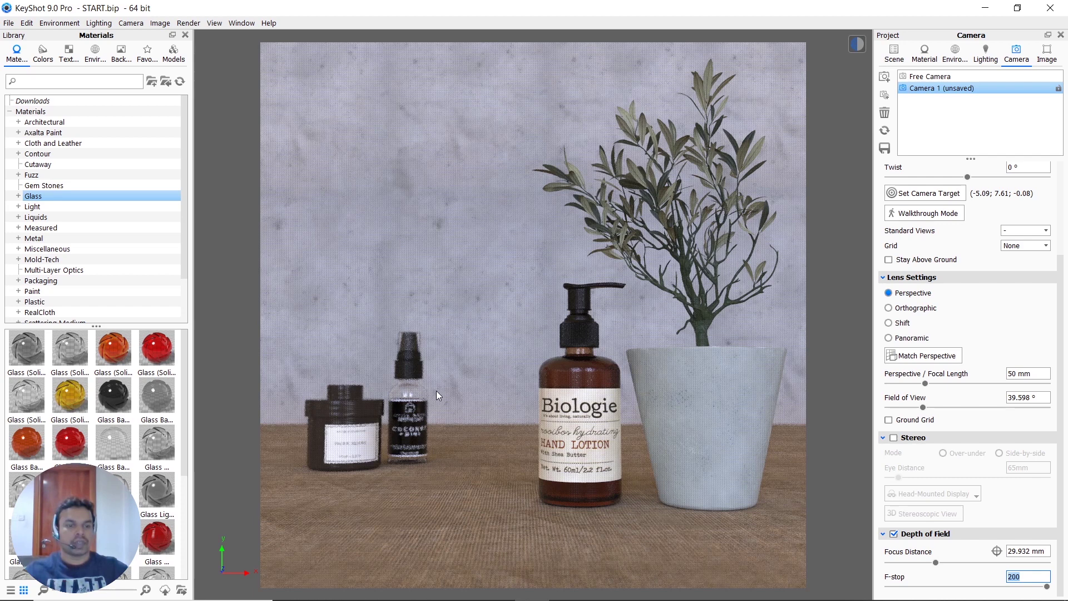
{"action": "left_click", "coordinate": [1026, 578]}
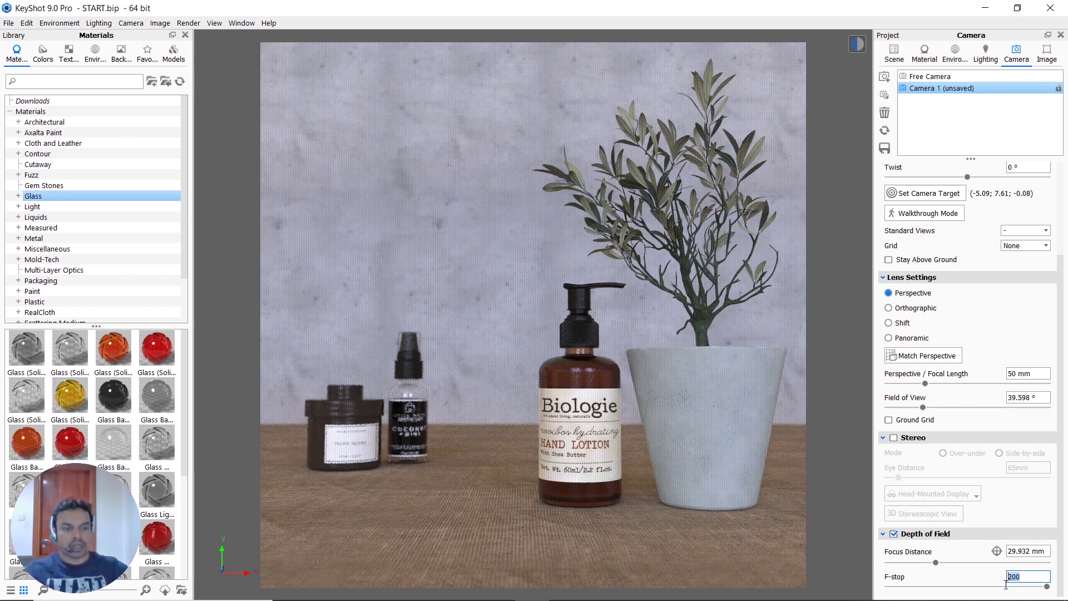
{"action": "key", "text": "BackSpace"}
{"action": "key", "text": "BackSpace"}
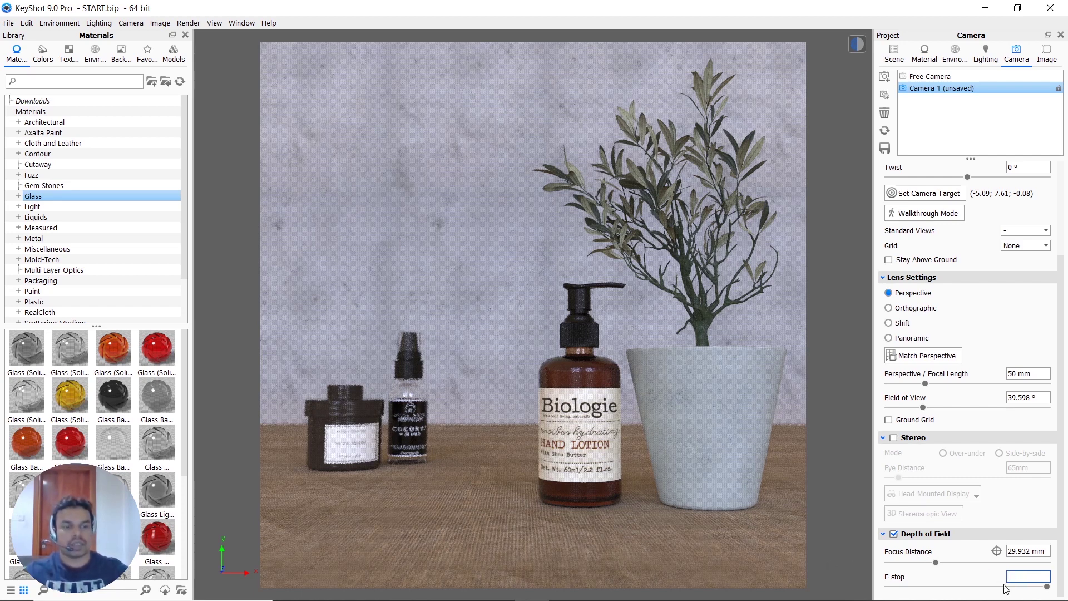
{"action": "type", "text": "100"}
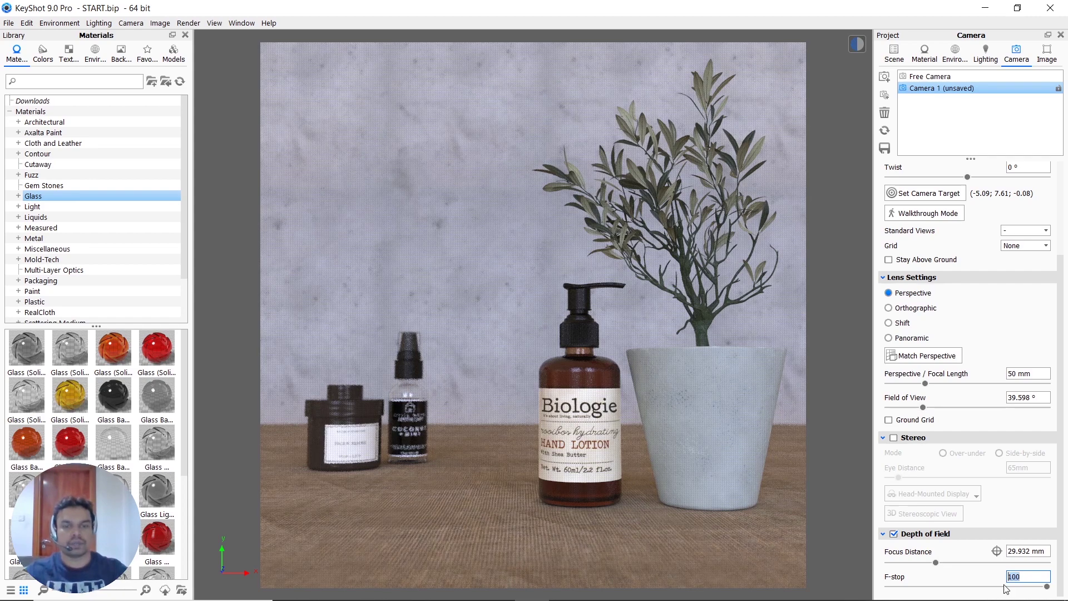
{"action": "key", "text": "Return"}
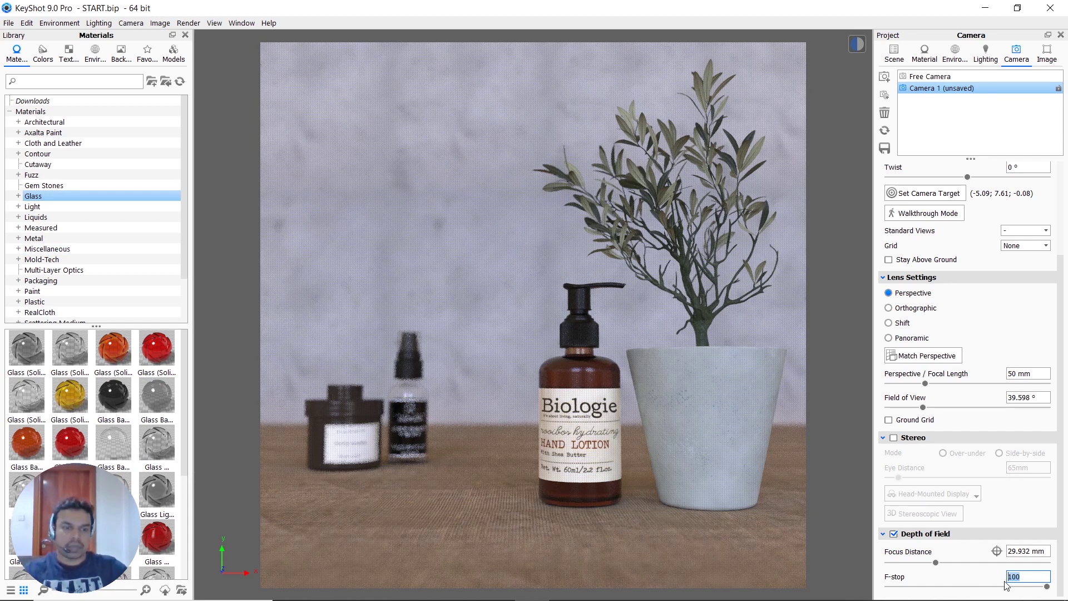
{"action": "left_click", "coordinate": [1027, 579]}
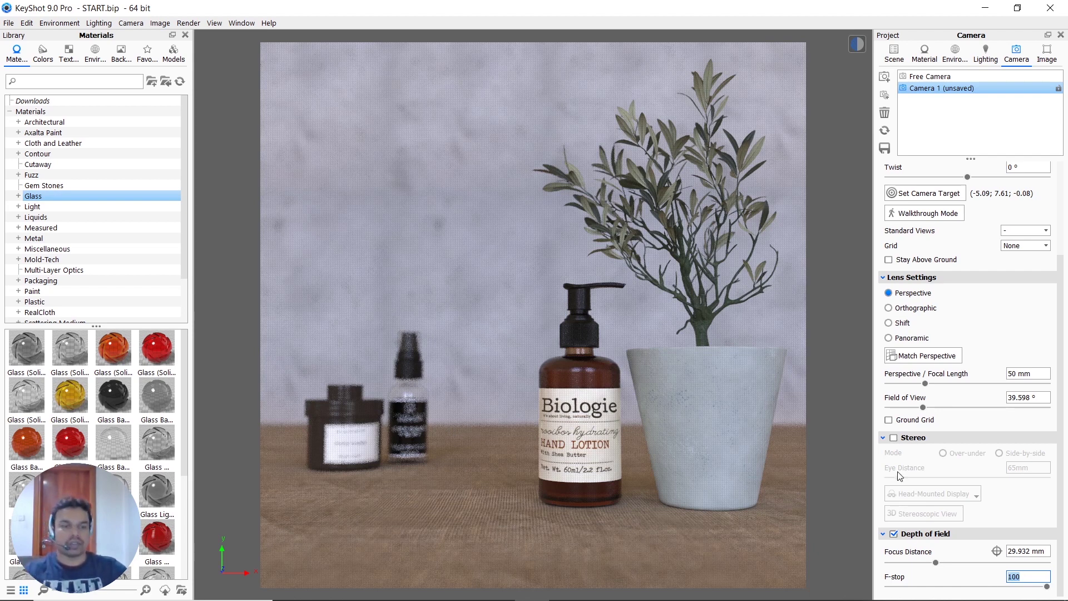
{"action": "type", "text": "50"}
{"action": "key", "text": "Return"}
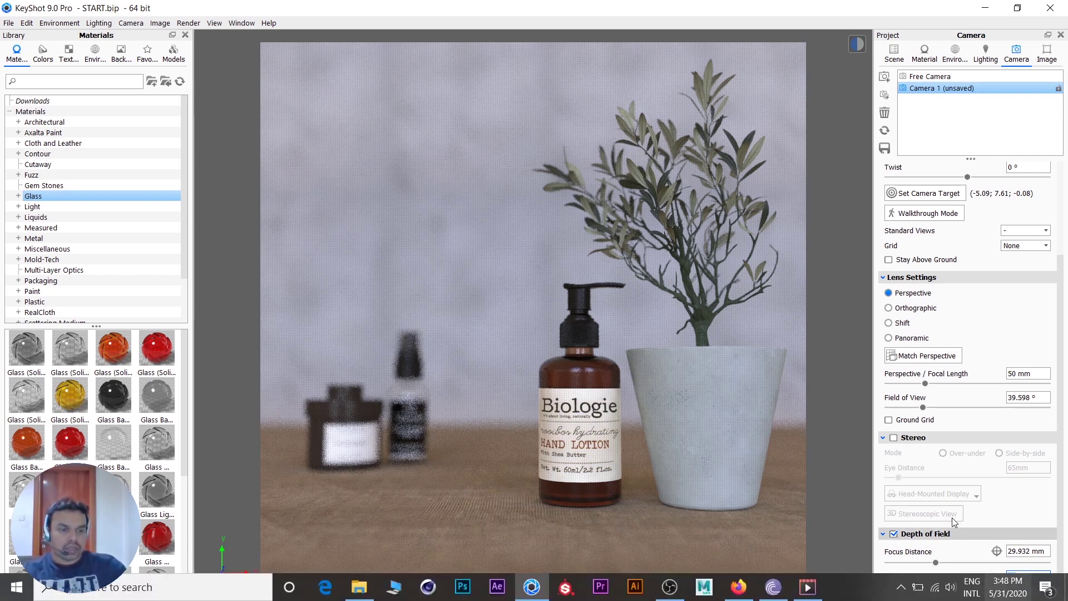
Try an F-stop of 20, then raise Camera 1's F-stop to 100
{"action": "double_click", "coordinate": [1011, 576]}
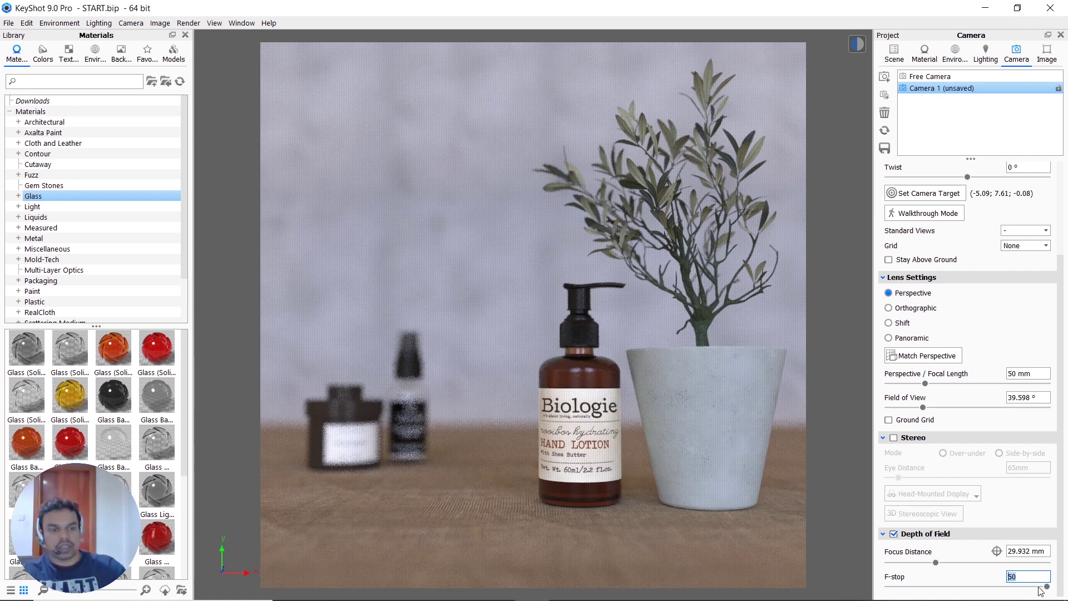
{"action": "type", "text": "20"}
{"action": "key", "text": "Return"}
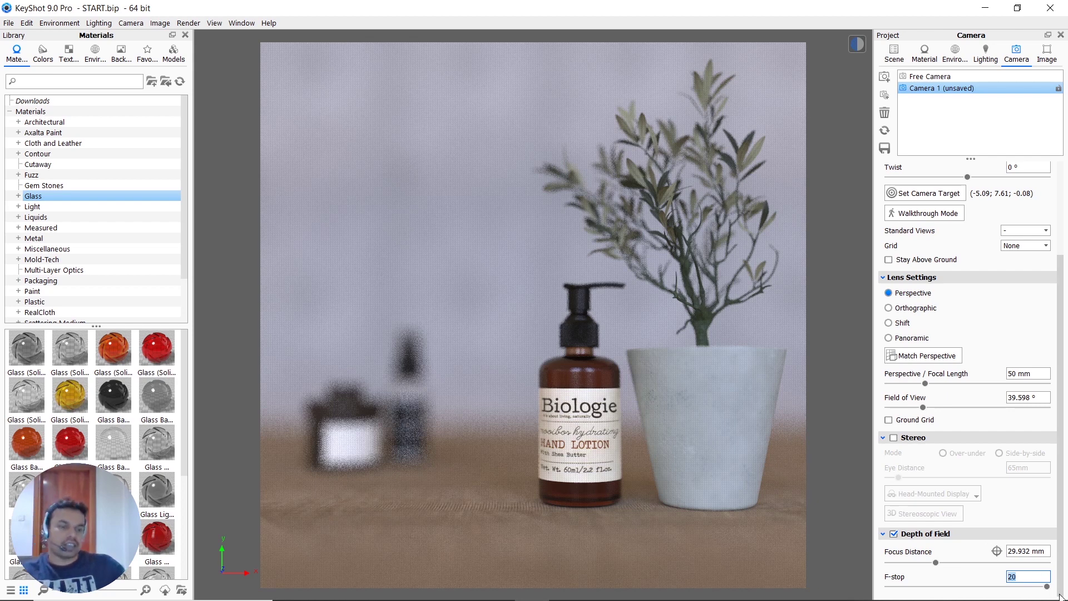
{"action": "left_click", "coordinate": [1023, 577]}
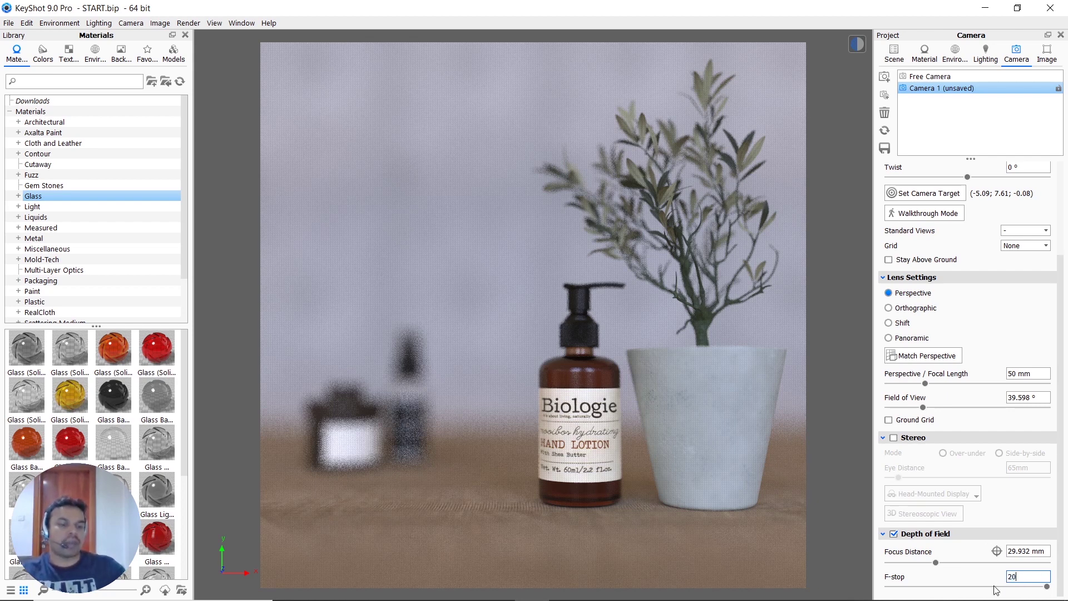
{"action": "key", "text": "BackSpace"}
{"action": "key", "text": "BackSpace"}
{"action": "type", "text": "100"}
{"action": "key", "text": "Return"}
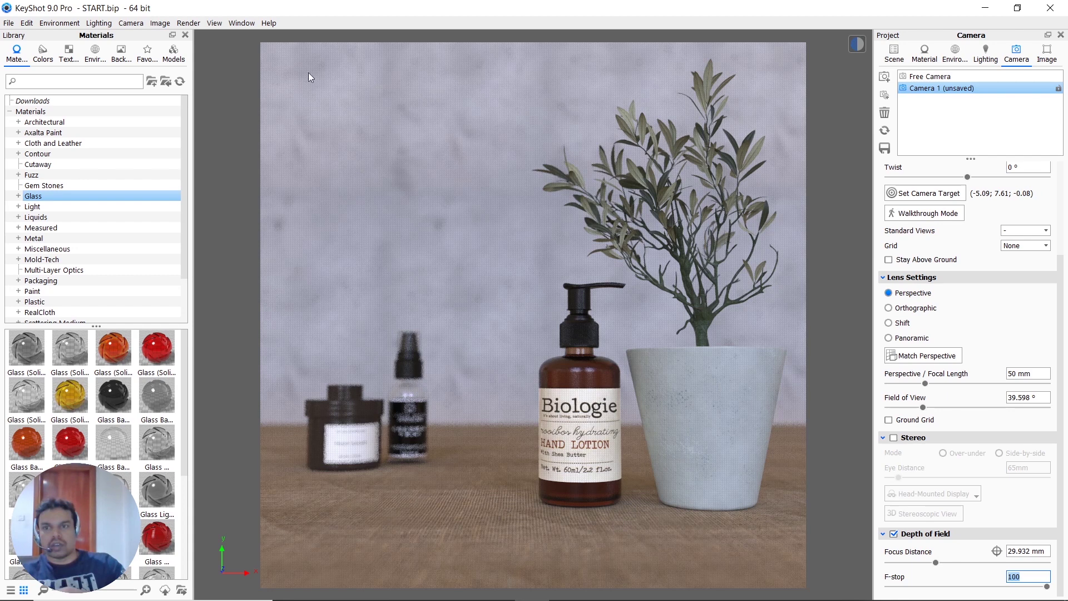
{"action": "left_click", "coordinate": [189, 23]}
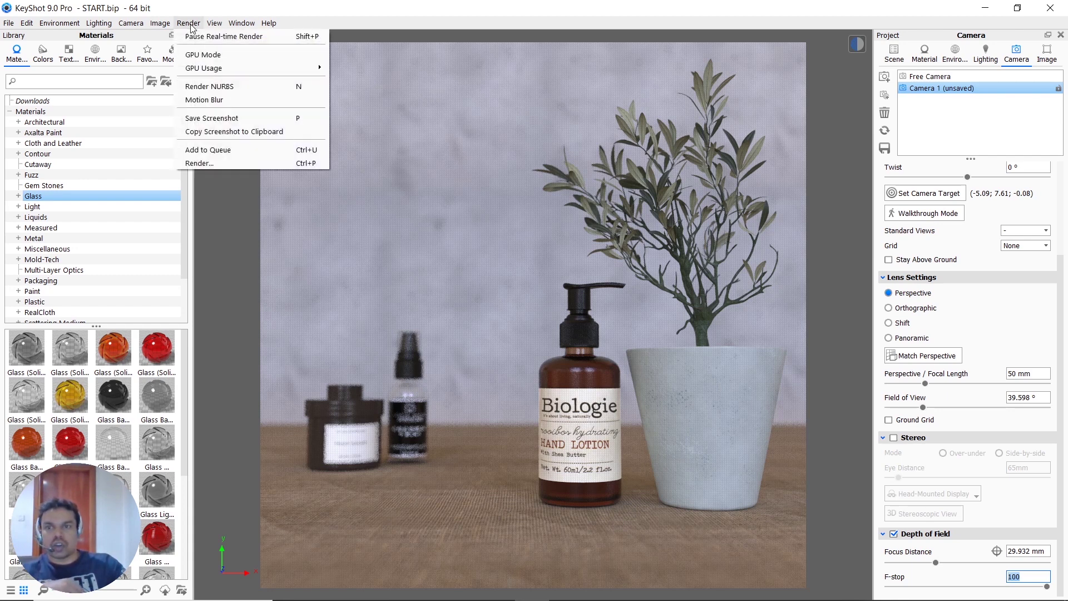
Open the still-image render settings and name the output file 'bottle'
{"action": "left_click", "coordinate": [235, 163]}
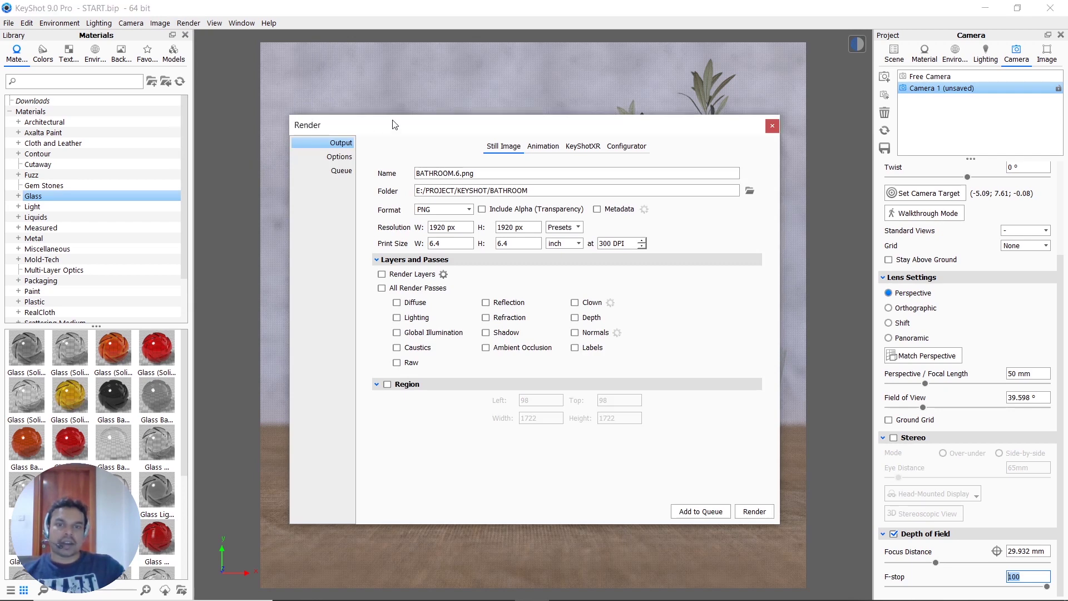
{"action": "left_click_drag", "start_coordinate": [392, 124], "coordinate": [181, 120]}
{"action": "key", "text": "ctrl+a"}
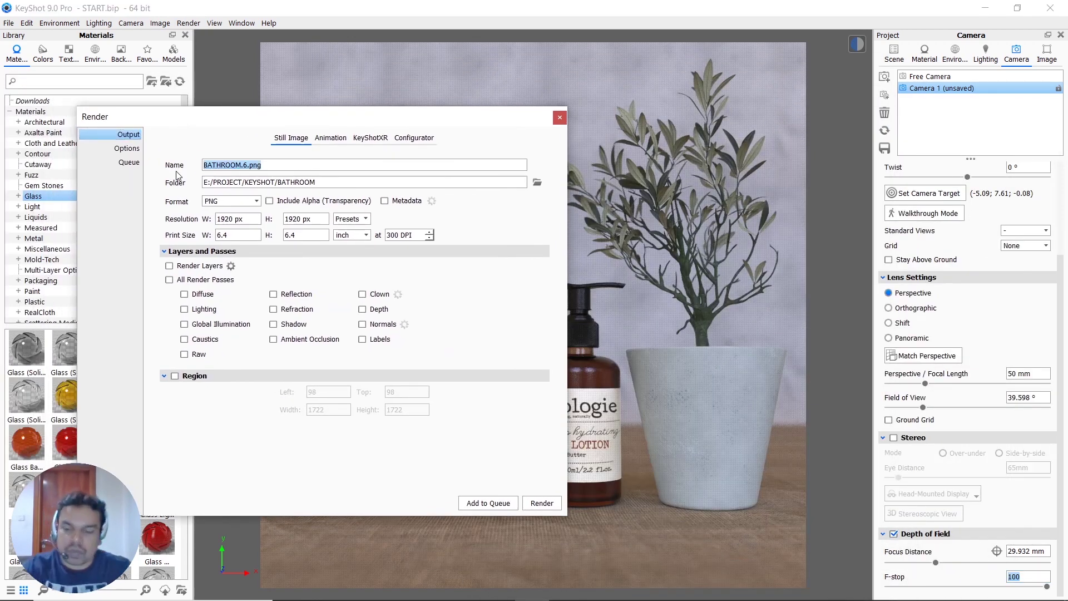
{"action": "type", "text": "bottle"}
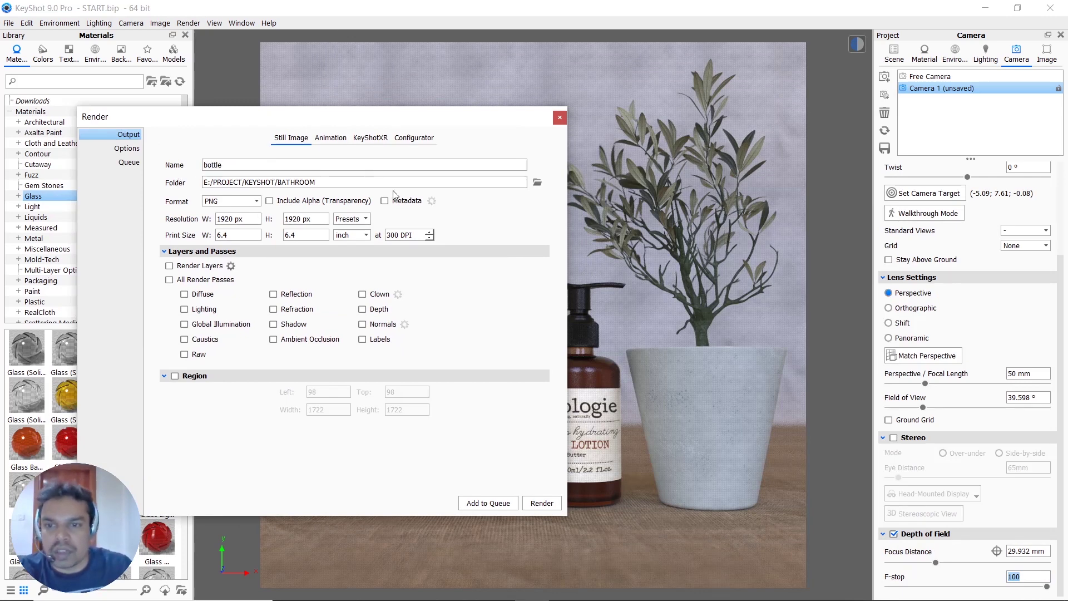
Set the output folder to Desktop\KEYSHOT and keep the 1920 x 1920 PNG resolution
{"action": "left_click", "coordinate": [544, 184]}
{"action": "left_click", "coordinate": [779, 547]}
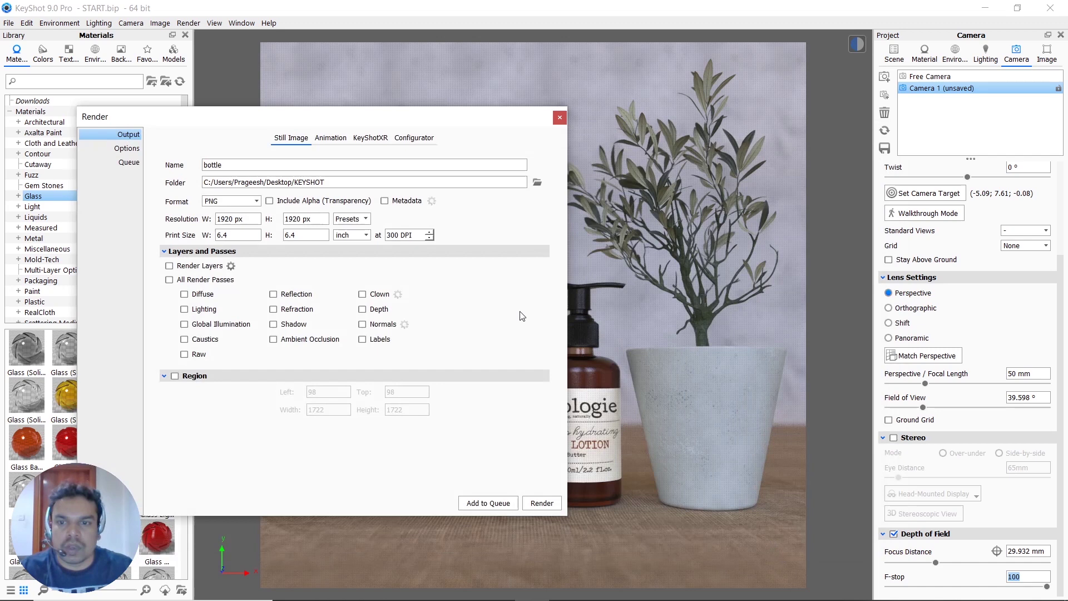
{"action": "left_click", "coordinate": [538, 183]}
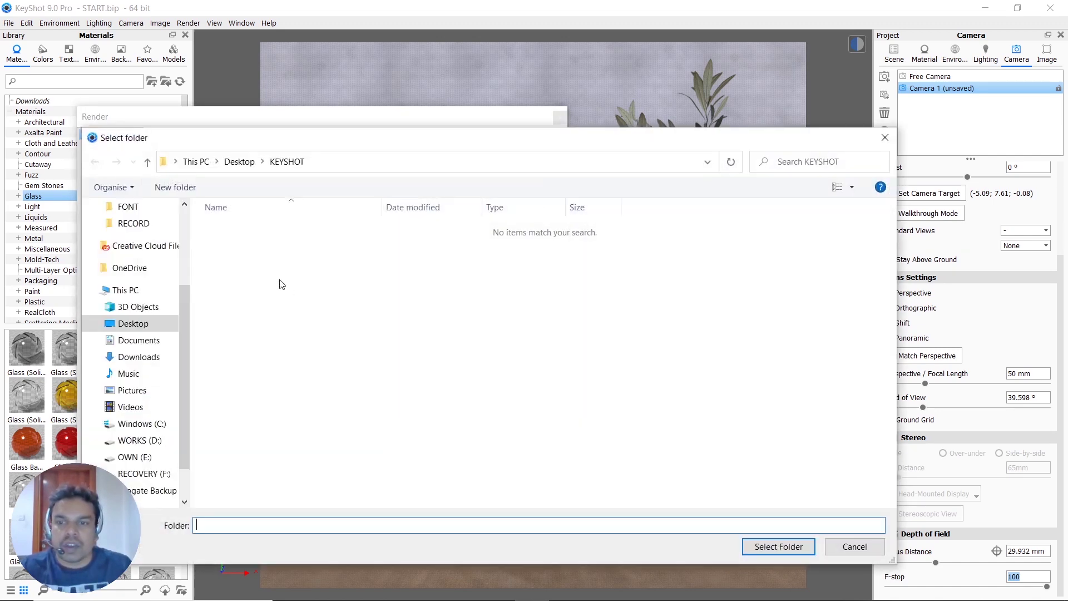
{"action": "left_click", "coordinate": [801, 548]}
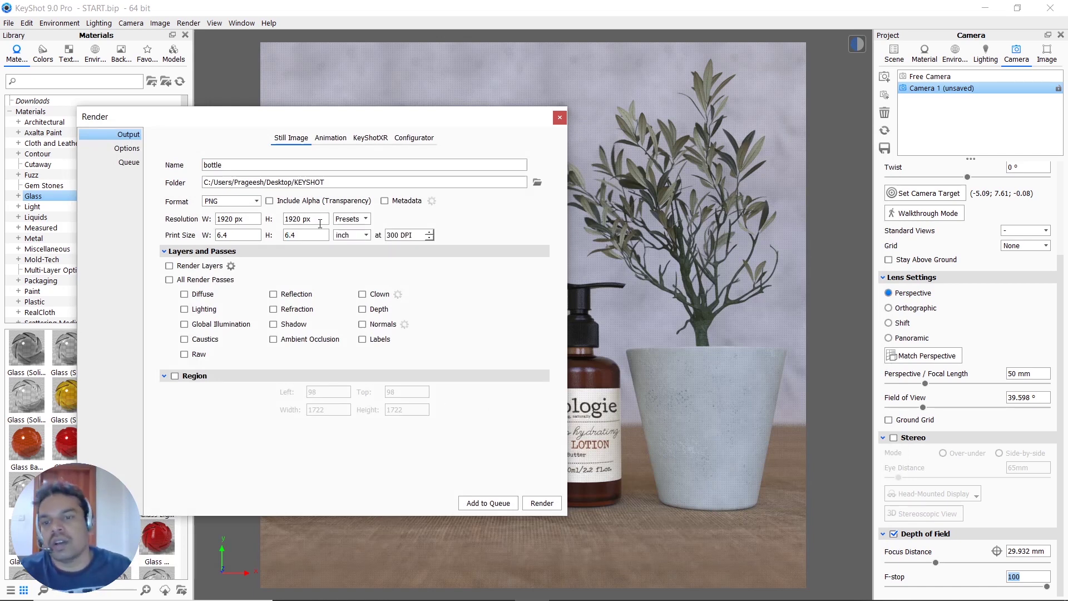
{"action": "left_click", "coordinate": [357, 219]}
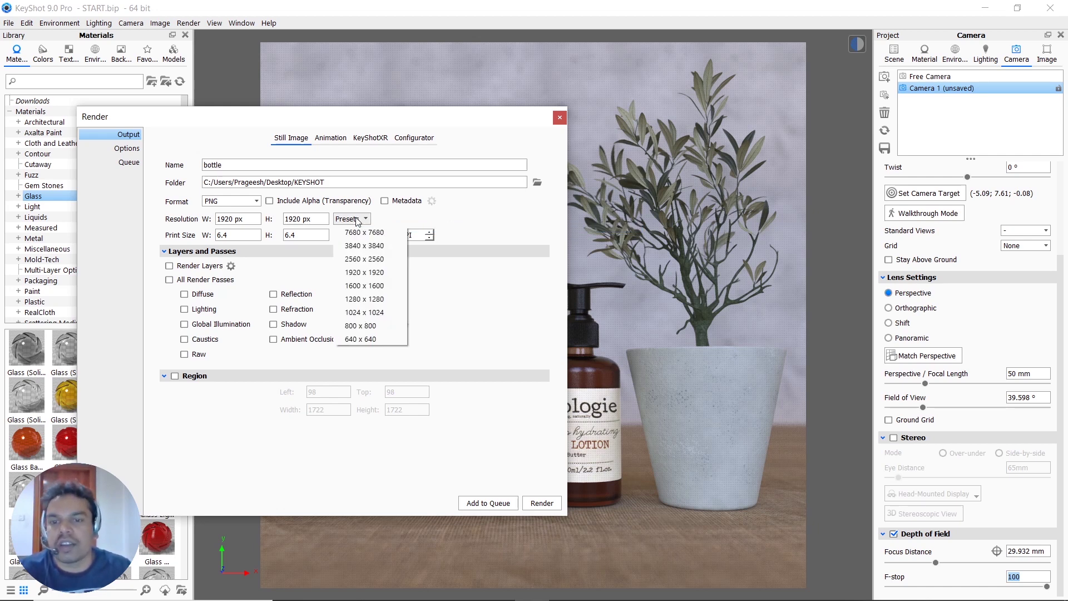
{"action": "left_click", "coordinate": [410, 218]}
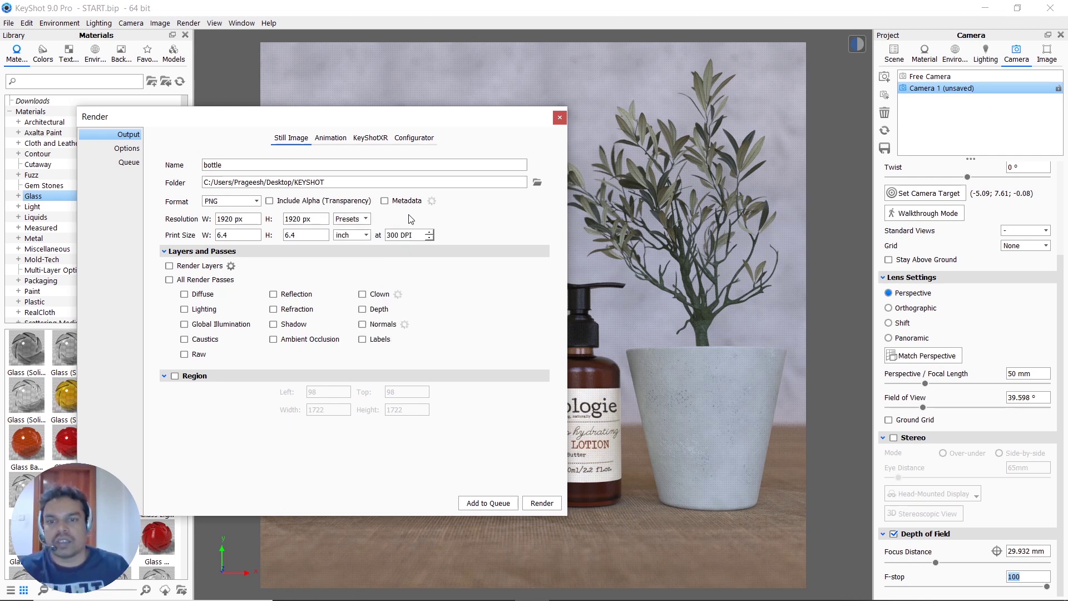
Render the still image at 250 samples, keeping unsaved Camera 1 as it is
{"action": "left_click", "coordinate": [130, 149]}
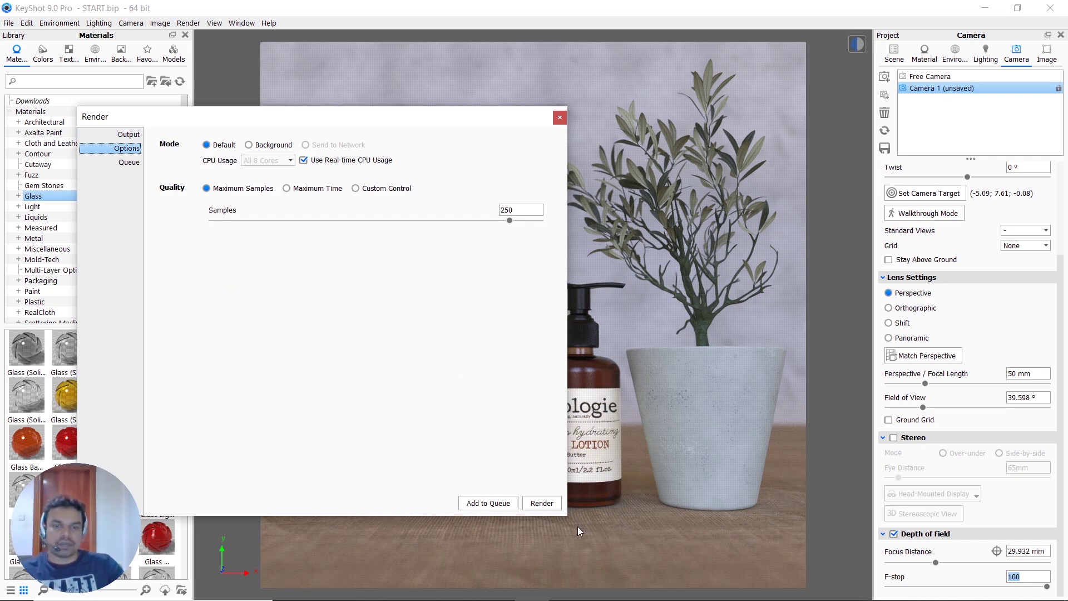
{"action": "left_click", "coordinate": [555, 507]}
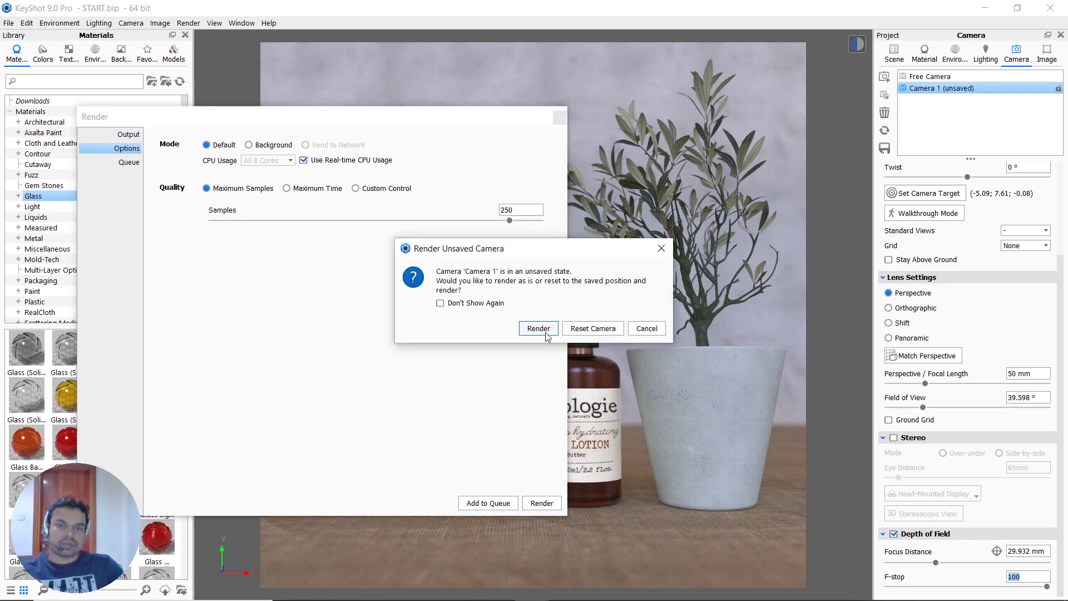
{"action": "left_click", "coordinate": [547, 333]}
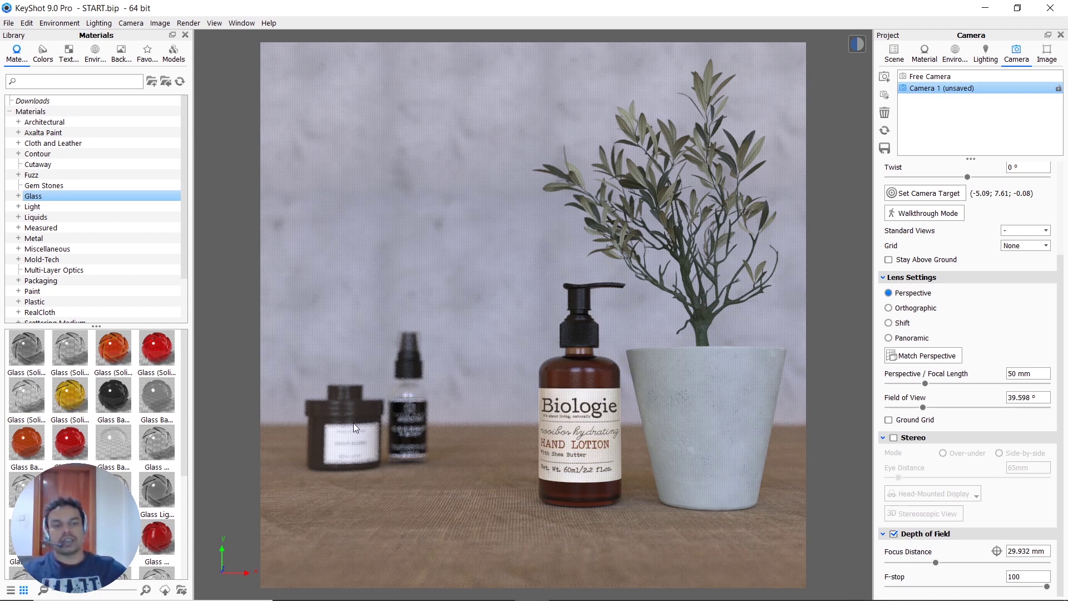
Focus on the dark jar, set F-stop 50, then move the focus to the back wall at 96.249 mm
{"action": "left_click", "coordinate": [997, 551]}
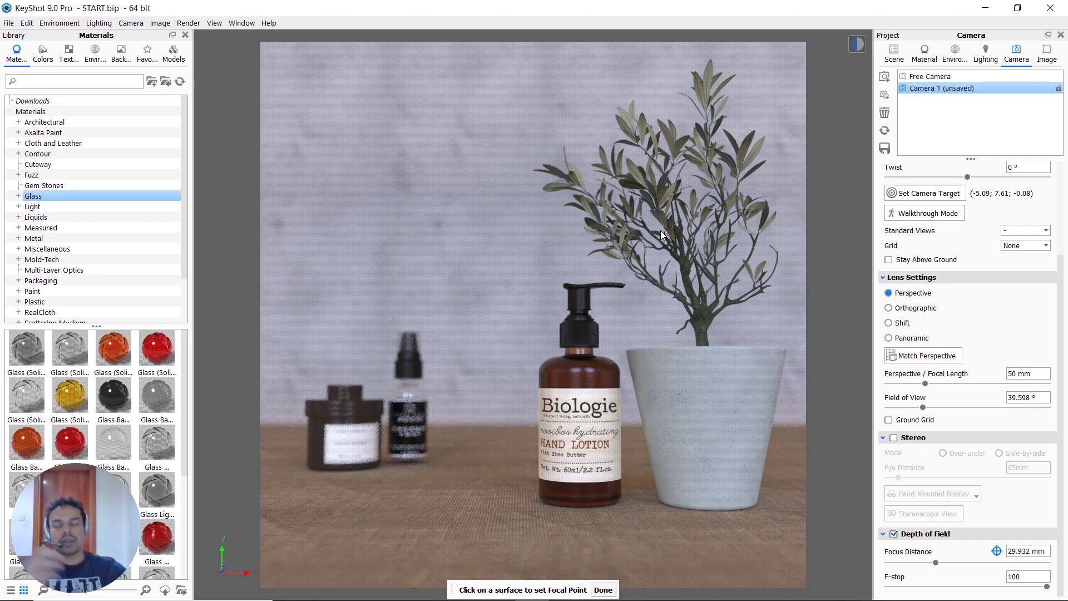
{"action": "left_click", "coordinate": [412, 423]}
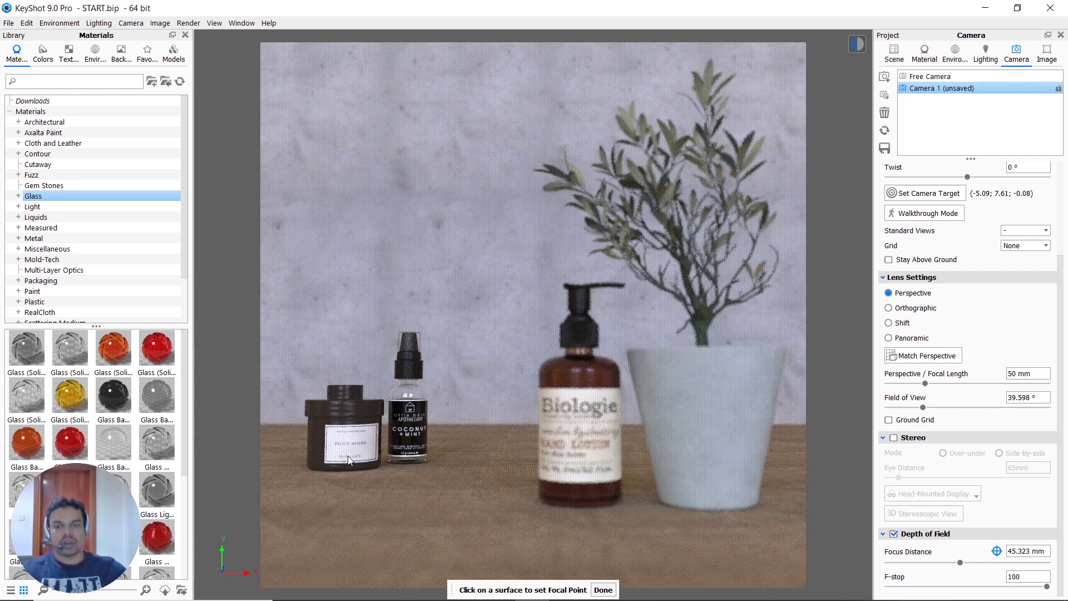
{"action": "double_click", "coordinate": [1025, 579]}
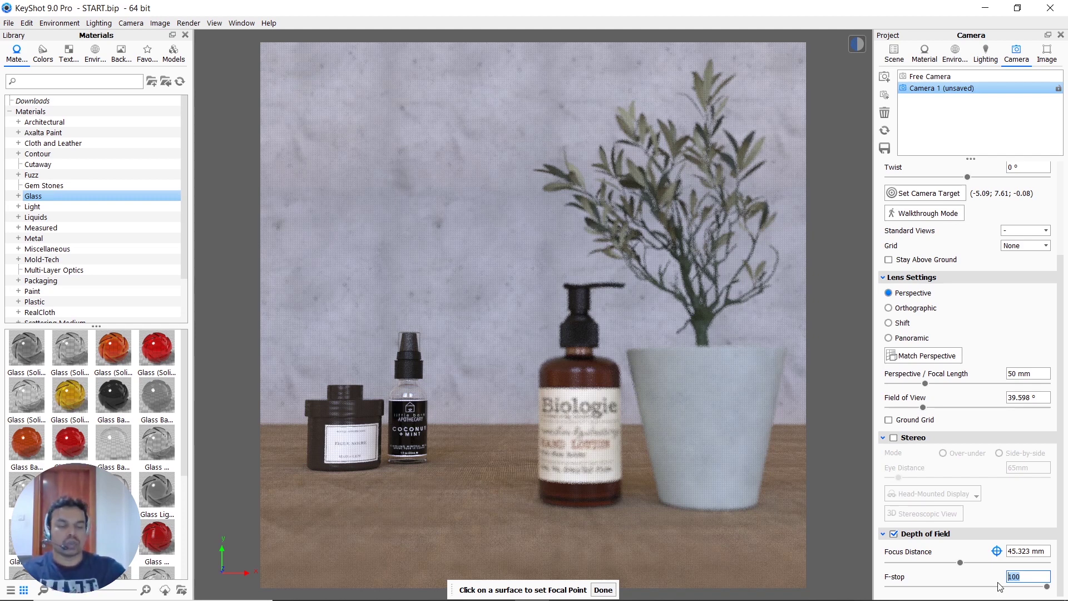
{"action": "type", "text": "50"}
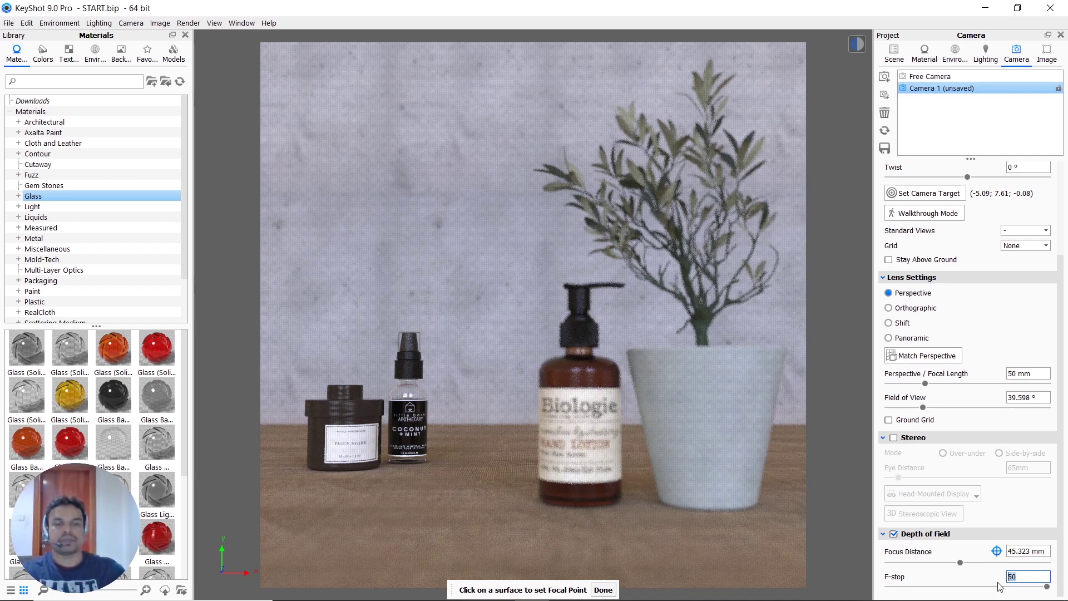
{"action": "key", "text": "Return"}
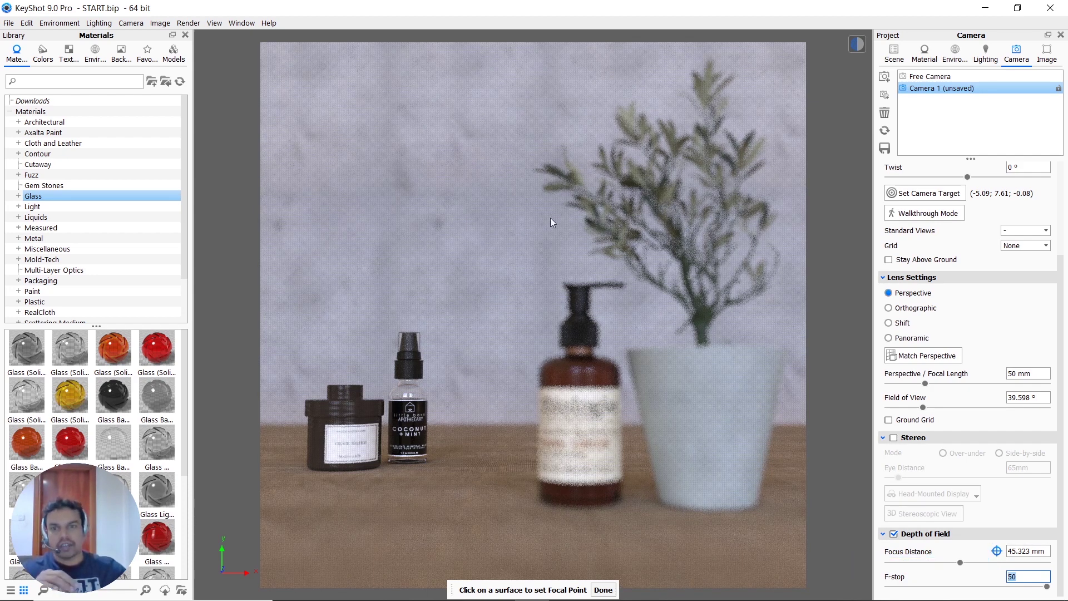
{"action": "left_click", "coordinate": [341, 146]}
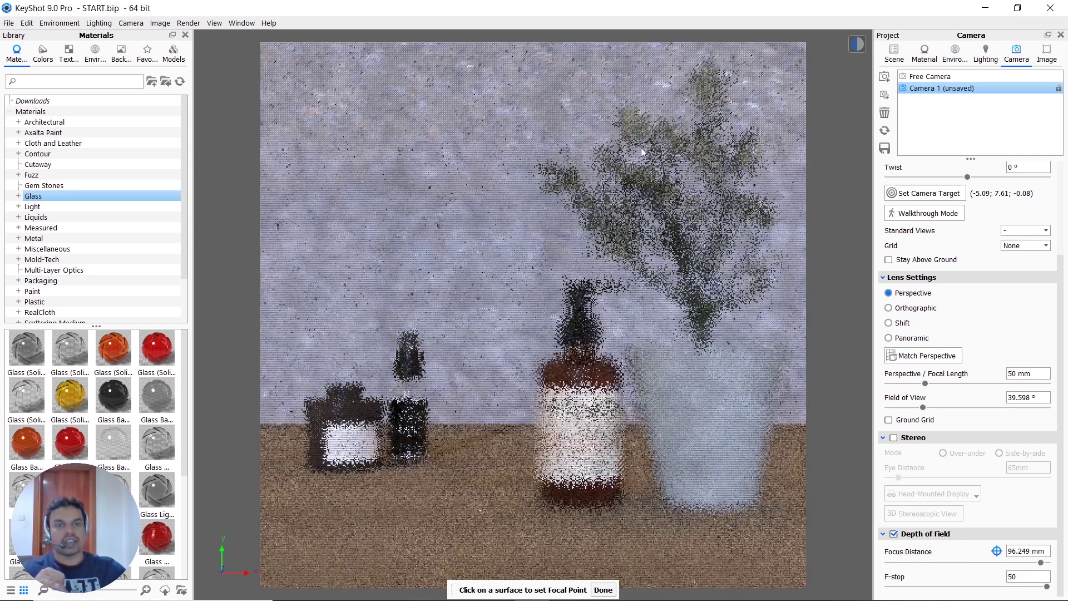
Refocus on the Biologie lotion bottle at 31.996 mm, try F-stop 1, then settle on 100
{"action": "left_click", "coordinate": [660, 139]}
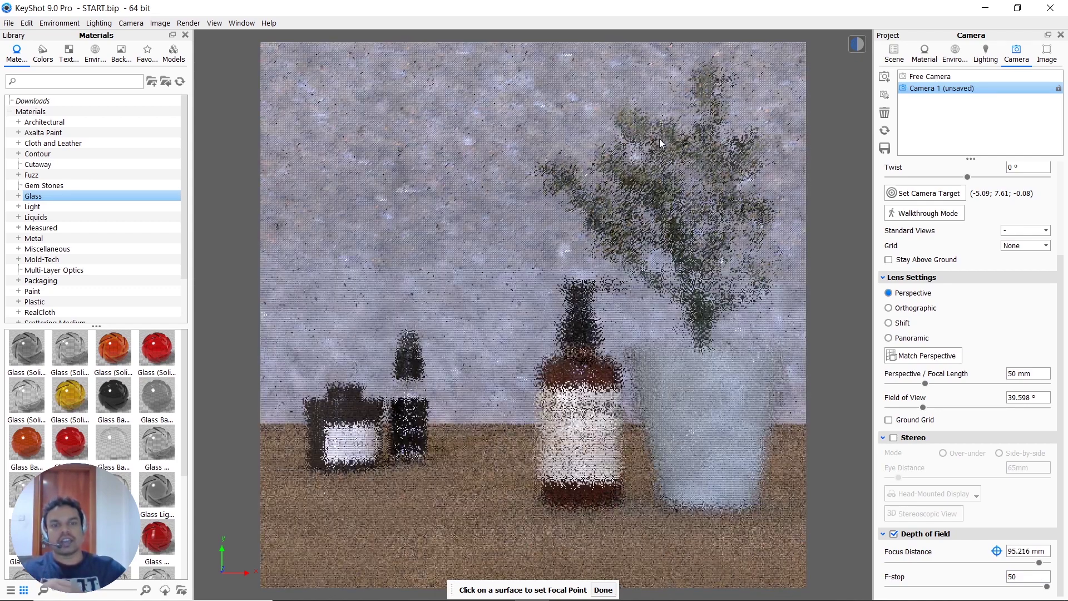
{"action": "left_click", "coordinate": [665, 236]}
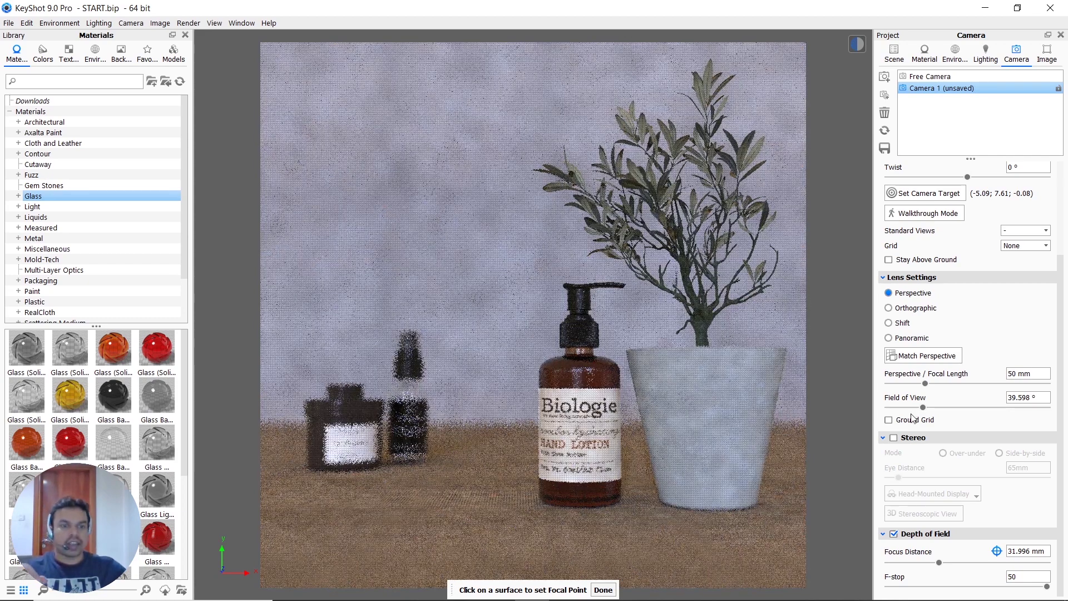
{"action": "double_click", "coordinate": [1024, 580]}
{"action": "type", "text": "1"}
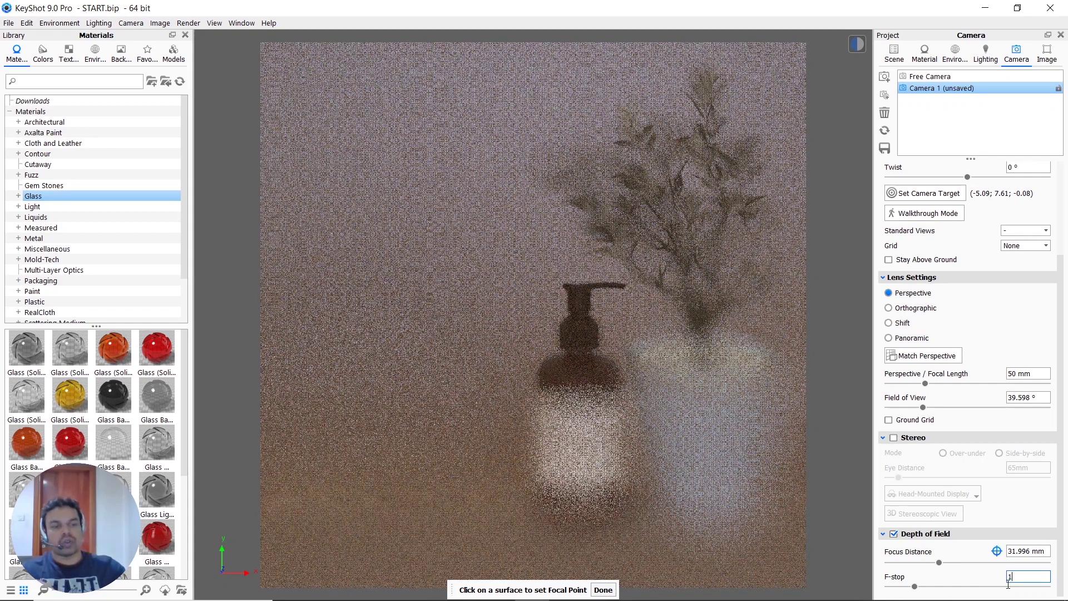
{"action": "type", "text": "100"}
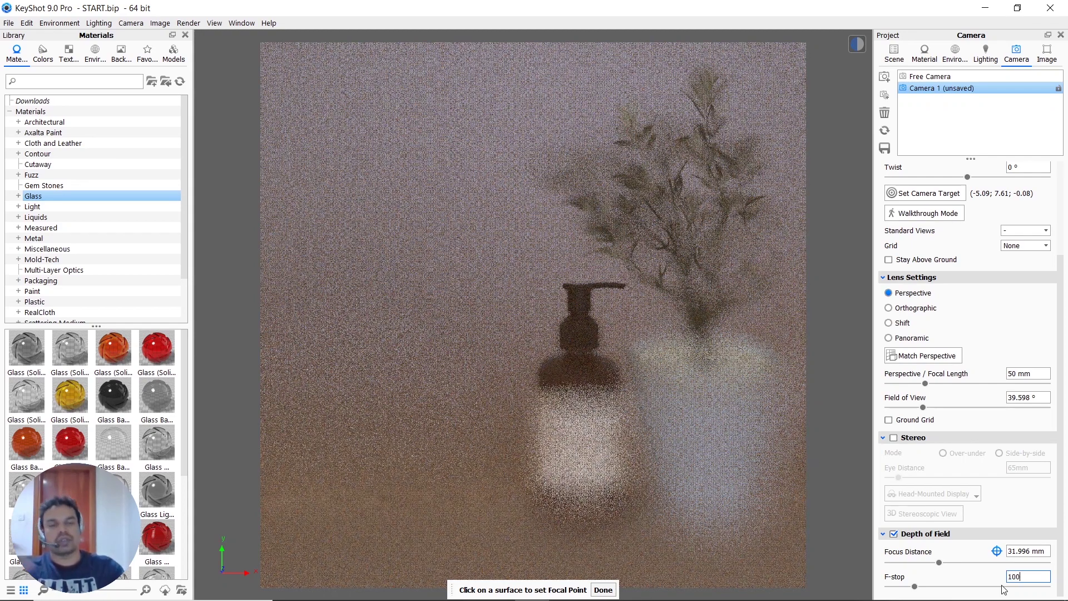
{"action": "key", "text": "Return"}
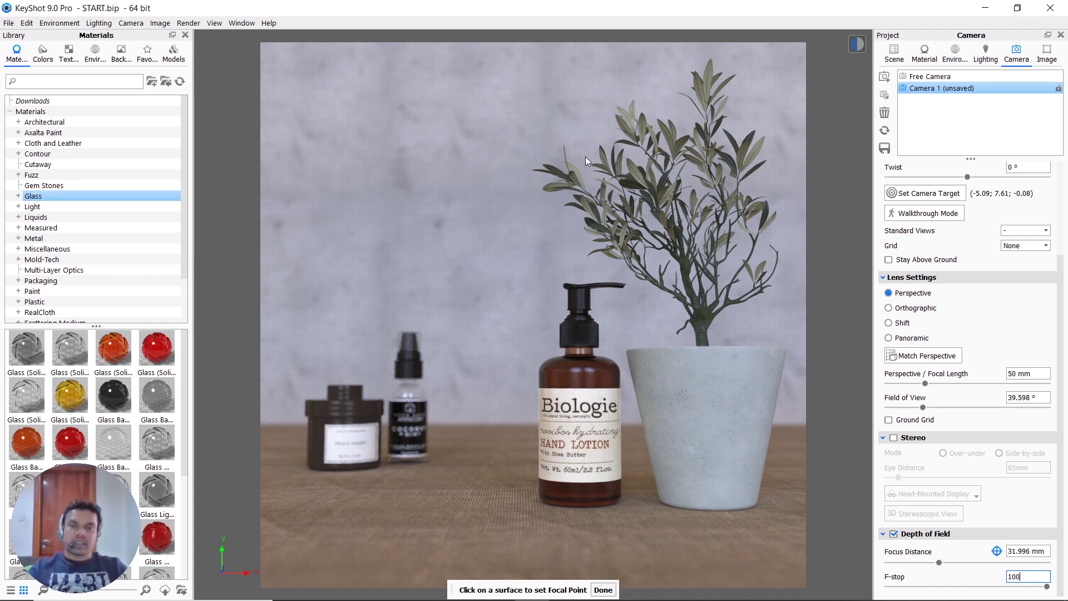
{"action": "left_click", "coordinate": [512, 305]}
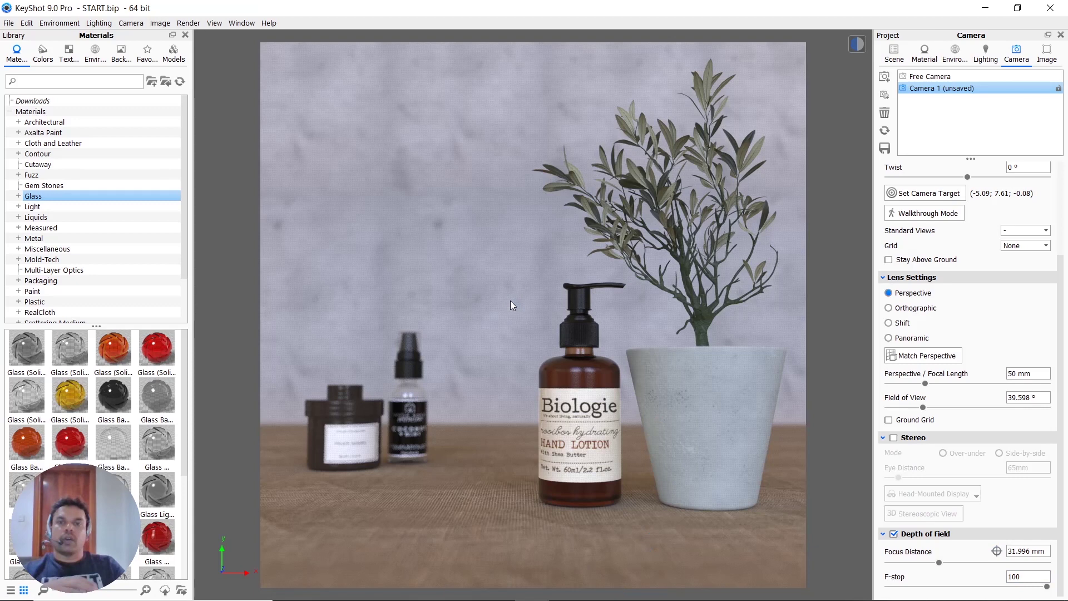